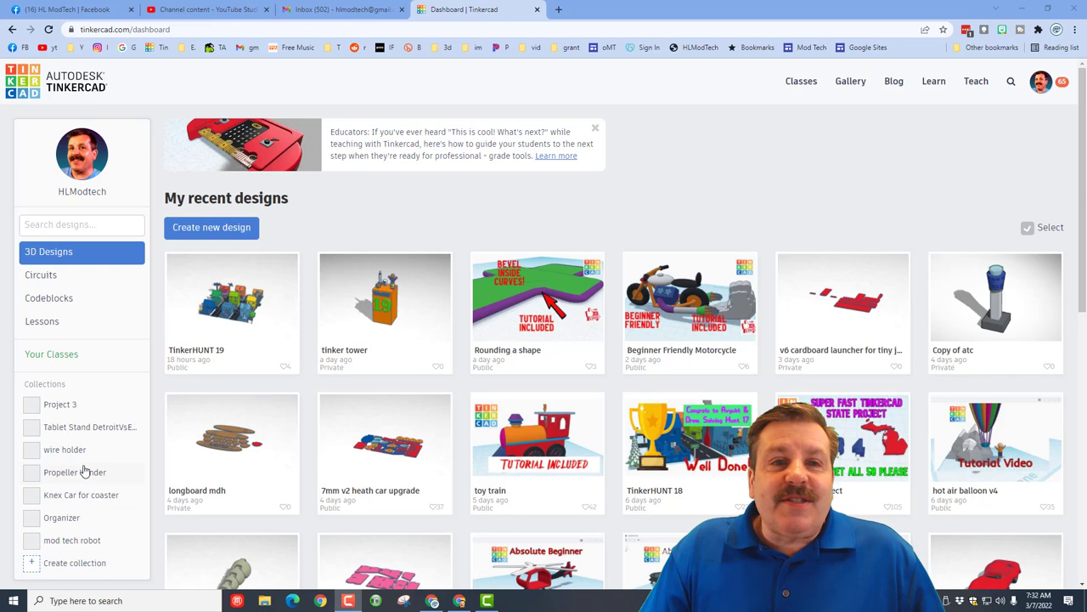
Open a blank workplane with Create new design from the Tinkercad dashboard
{"action": "left_click", "coordinate": [212, 229]}
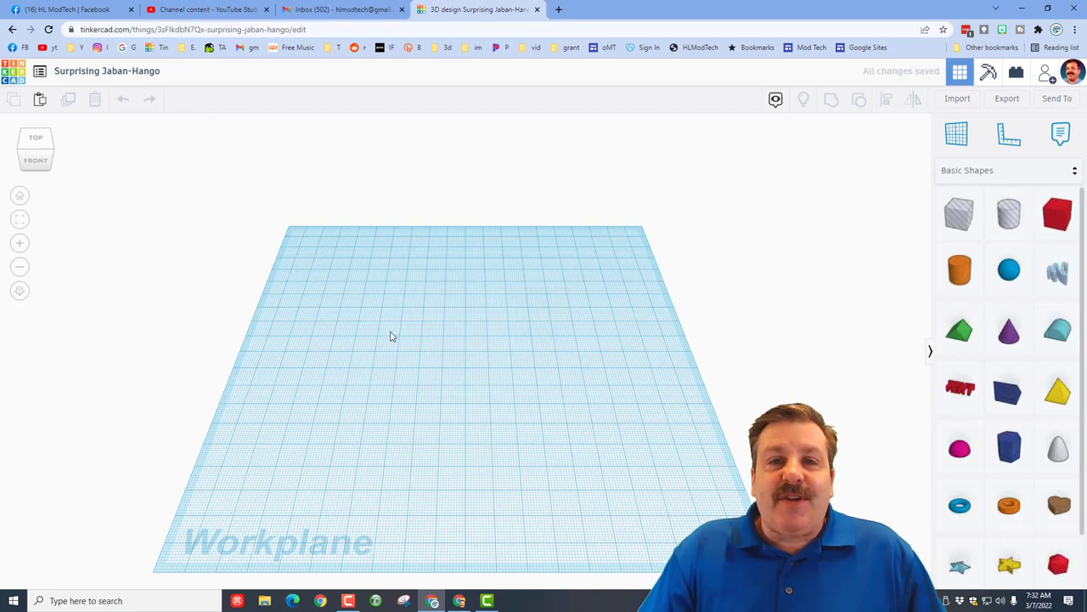
Rename the design to 'fish mdh' and place a Scribble on the workplane
{"action": "left_click", "coordinate": [102, 72]}
{"action": "type", "text": "fish m"}
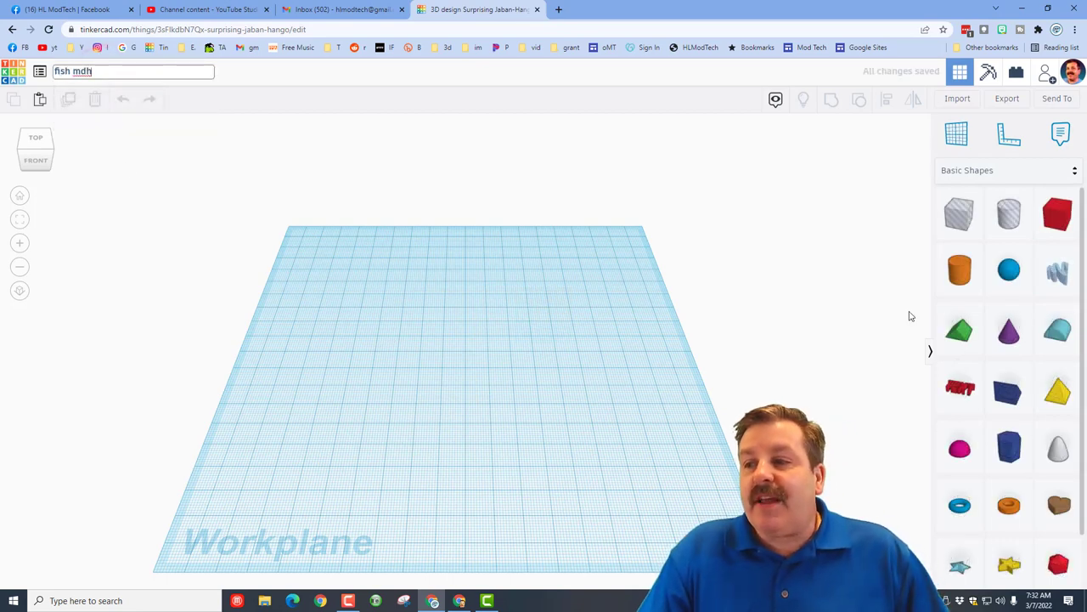
{"action": "type", "text": "dh"}
{"action": "mouse_move", "coordinate": [1058, 270]}
{"action": "left_mouse_down"}
{"action": "mouse_move", "coordinate": [888, 269]}
{"action": "mouse_move", "coordinate": [445, 362]}
{"action": "left_mouse_up"}
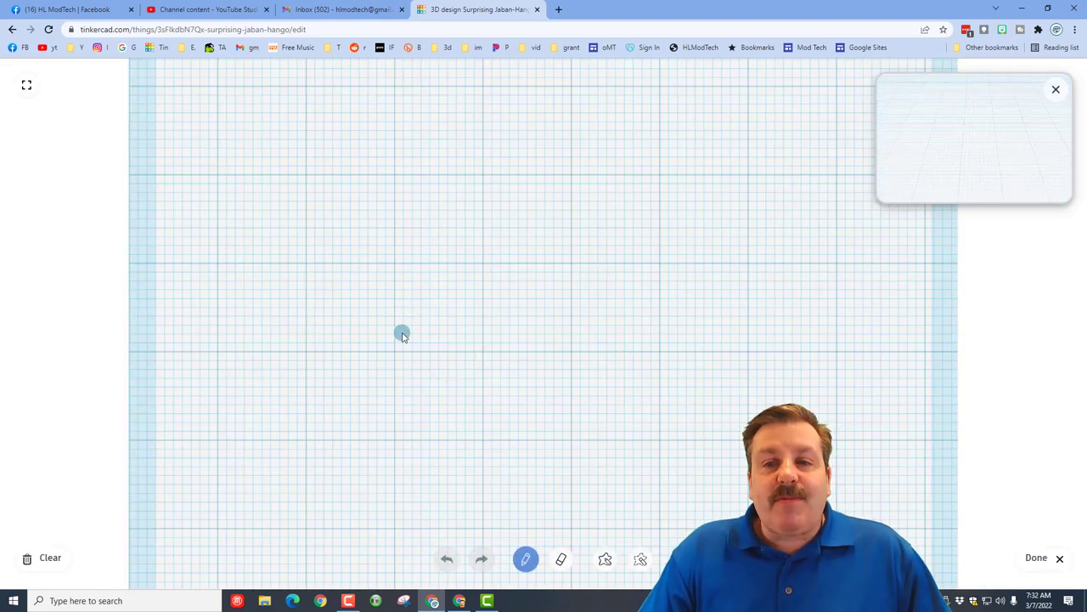
Draw the fish outline plus dividers behind the head and across the body, then finish
{"action": "mouse_move", "coordinate": [360, 252]}
{"action": "left_mouse_down"}
{"action": "mouse_move", "coordinate": [381, 326]}
{"action": "mouse_move", "coordinate": [362, 409]}
{"action": "mouse_move", "coordinate": [452, 359]}
{"action": "mouse_move", "coordinate": [648, 393]}
{"action": "mouse_move", "coordinate": [724, 386]}
{"action": "mouse_move", "coordinate": [803, 336]}
{"action": "mouse_move", "coordinate": [765, 330]}
{"action": "mouse_move", "coordinate": [790, 307]}
{"action": "mouse_move", "coordinate": [726, 256]}
{"action": "mouse_move", "coordinate": [633, 237]}
{"action": "mouse_move", "coordinate": [556, 235]}
{"action": "mouse_move", "coordinate": [446, 270]}
{"action": "mouse_move", "coordinate": [360, 245]}
{"action": "left_mouse_up"}
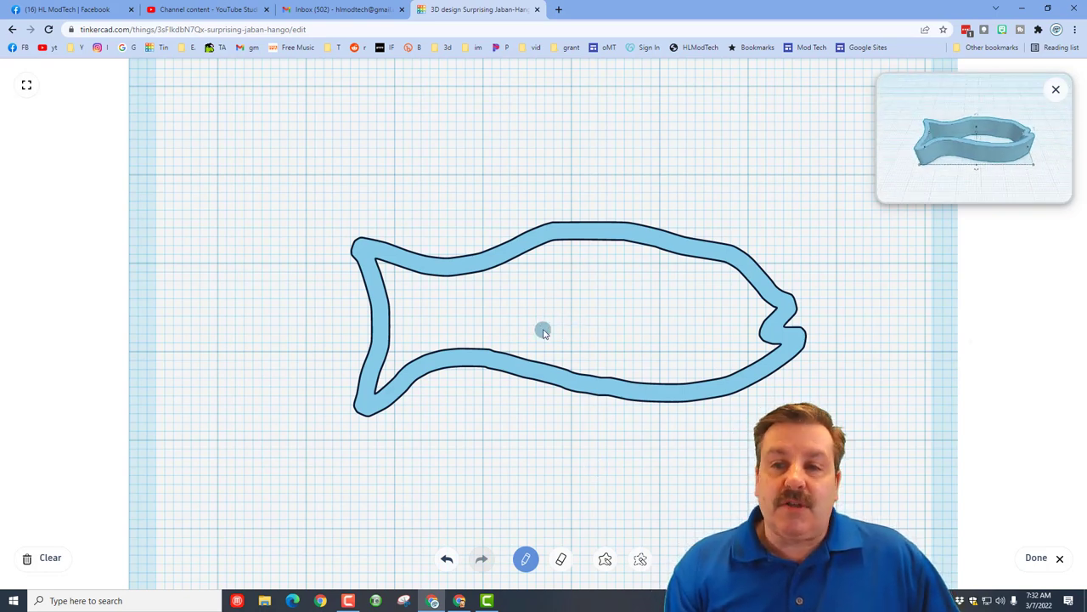
{"action": "left_click", "coordinate": [605, 559]}
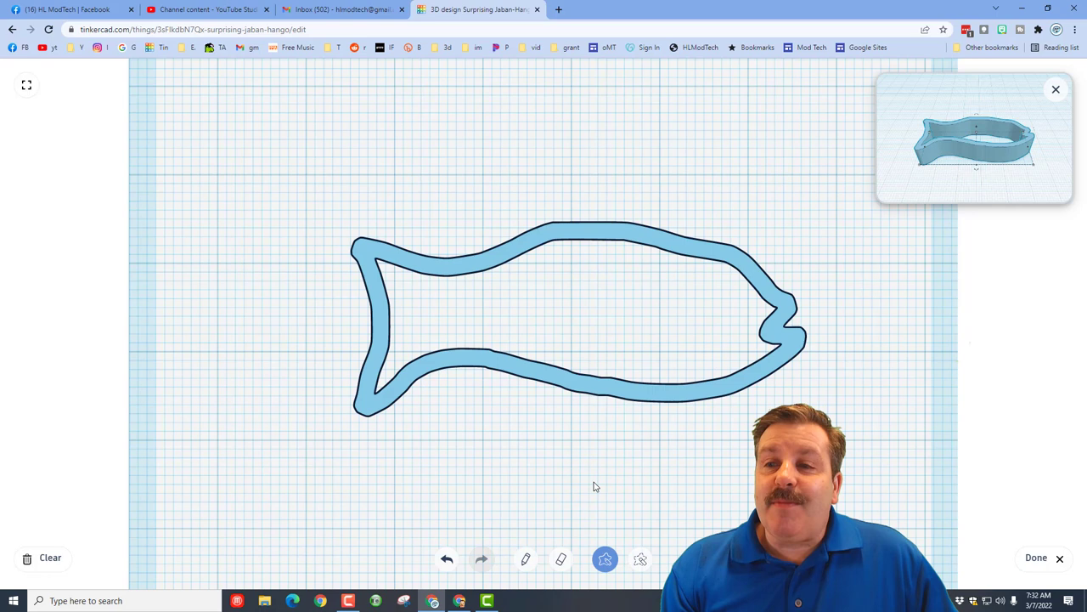
{"action": "left_click", "coordinate": [525, 558]}
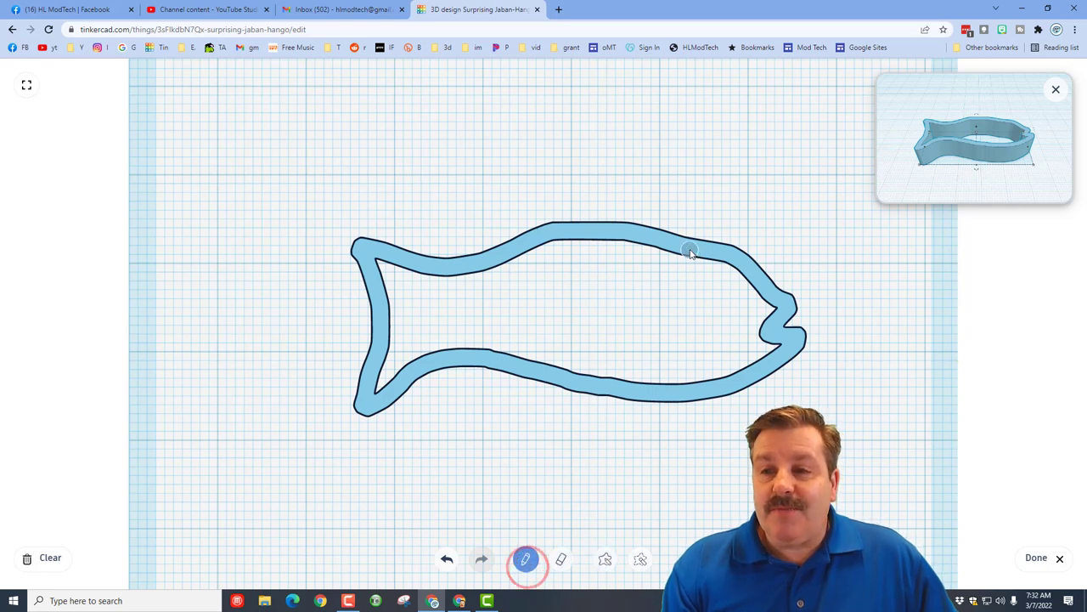
{"action": "mouse_move", "coordinate": [689, 248]}
{"action": "left_mouse_down"}
{"action": "mouse_move", "coordinate": [678, 303]}
{"action": "mouse_move", "coordinate": [697, 395]}
{"action": "left_mouse_up"}
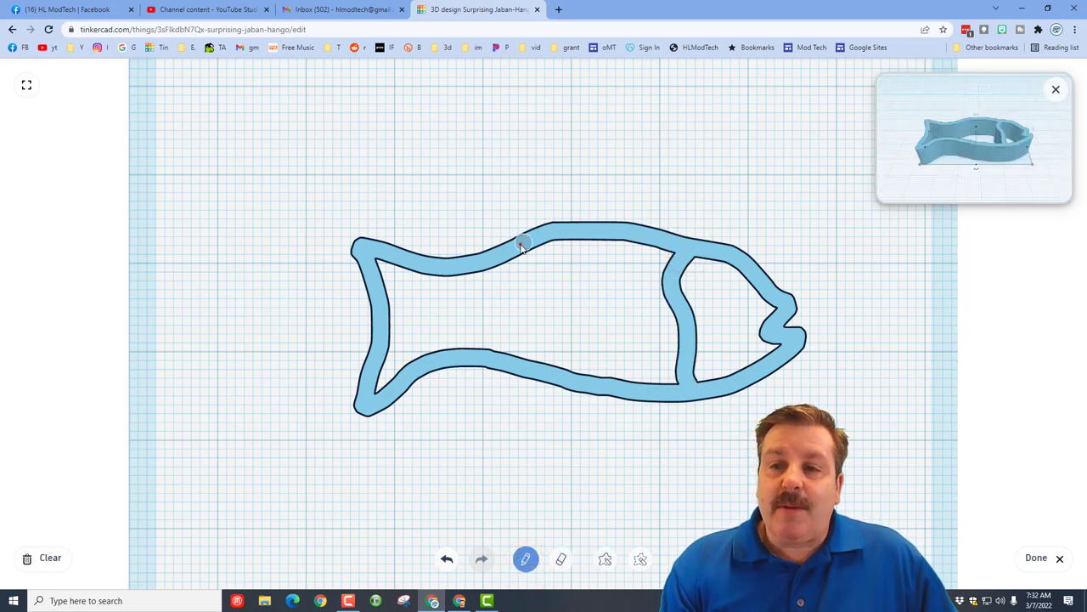
{"action": "left_click_drag", "start_coordinate": [520, 245], "coordinate": [538, 374]}
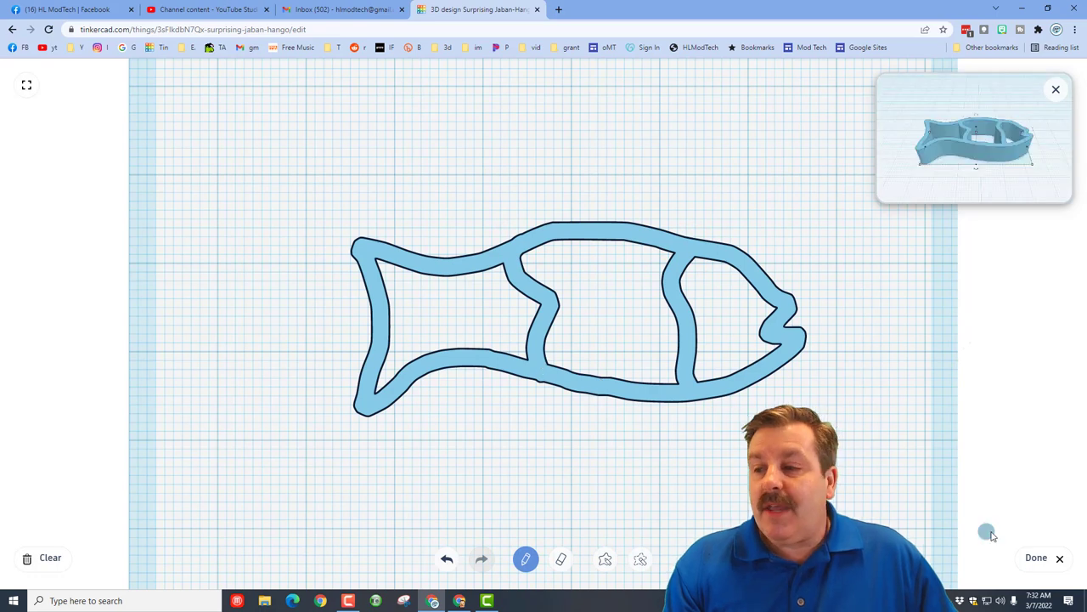
{"action": "left_click", "coordinate": [1027, 558]}
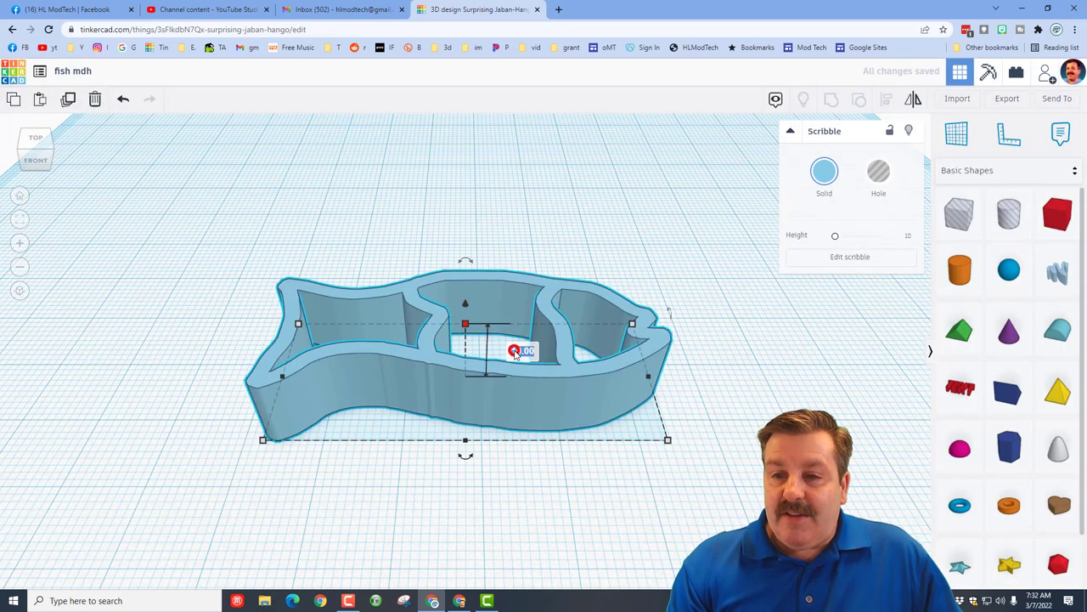
Set the fish scribble's height to 4 mm and colour it orange
{"action": "left_click", "coordinate": [515, 352]}
{"action": "key", "text": "Return"}
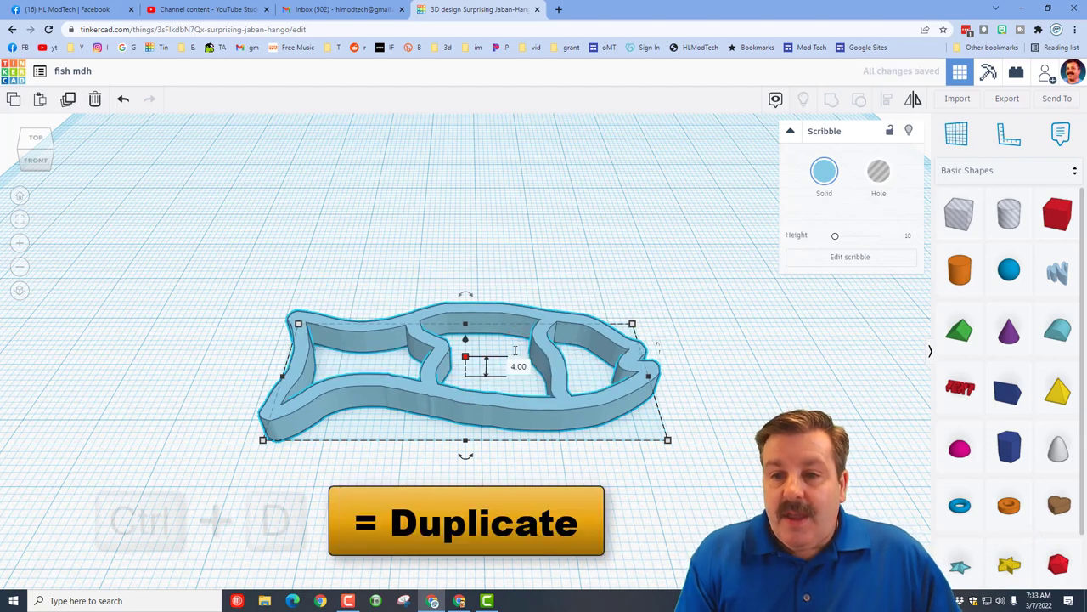
{"action": "left_click", "coordinate": [812, 173]}
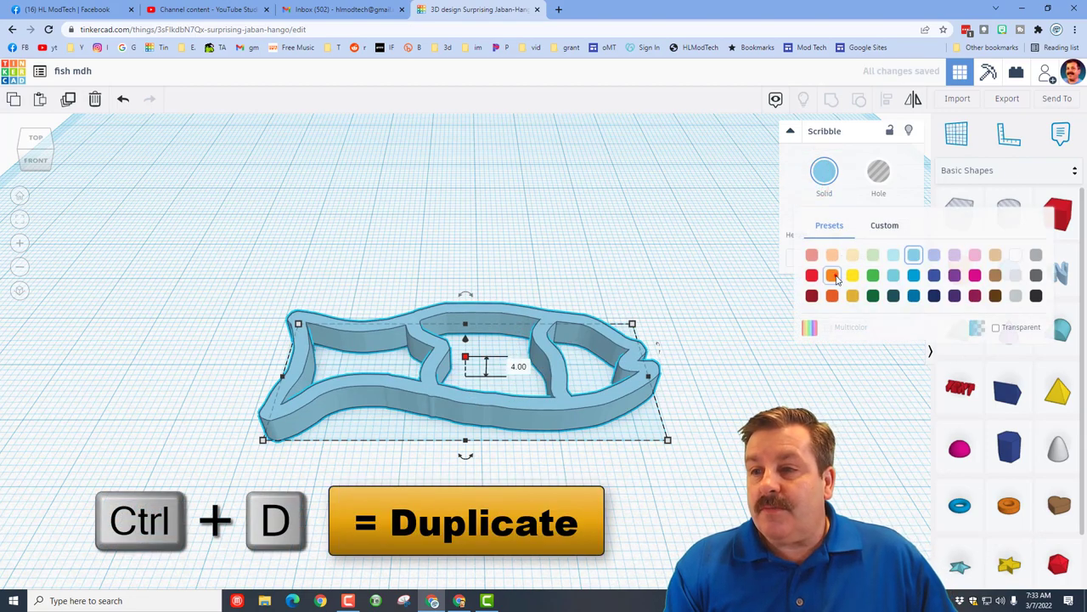
{"action": "left_click", "coordinate": [833, 276]}
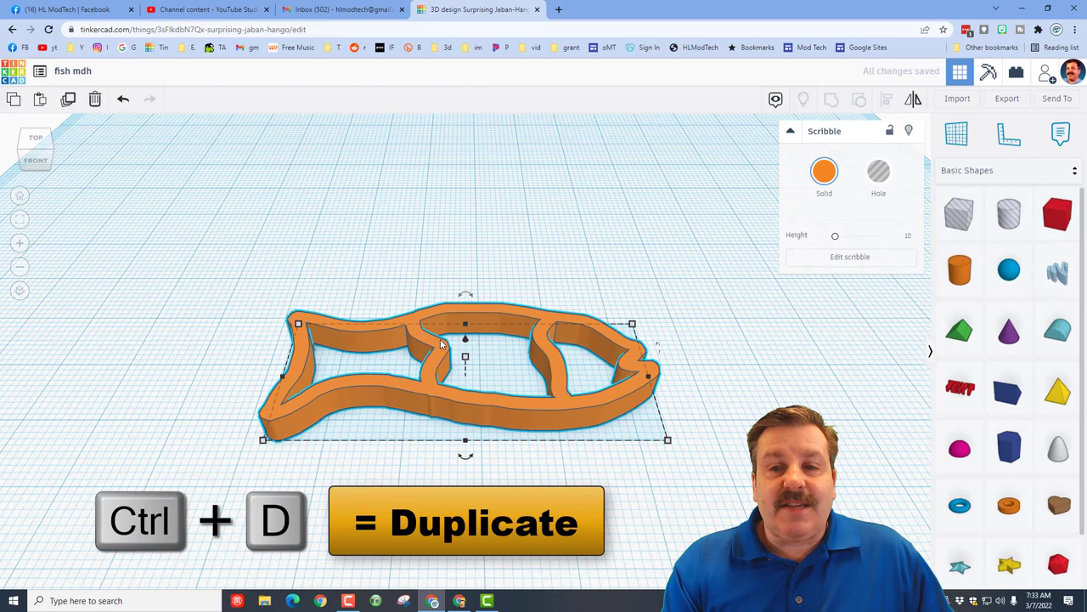
Duplicate the fish in place and colour the copy white, undoing an accidental move
{"action": "left_click", "coordinate": [430, 395]}
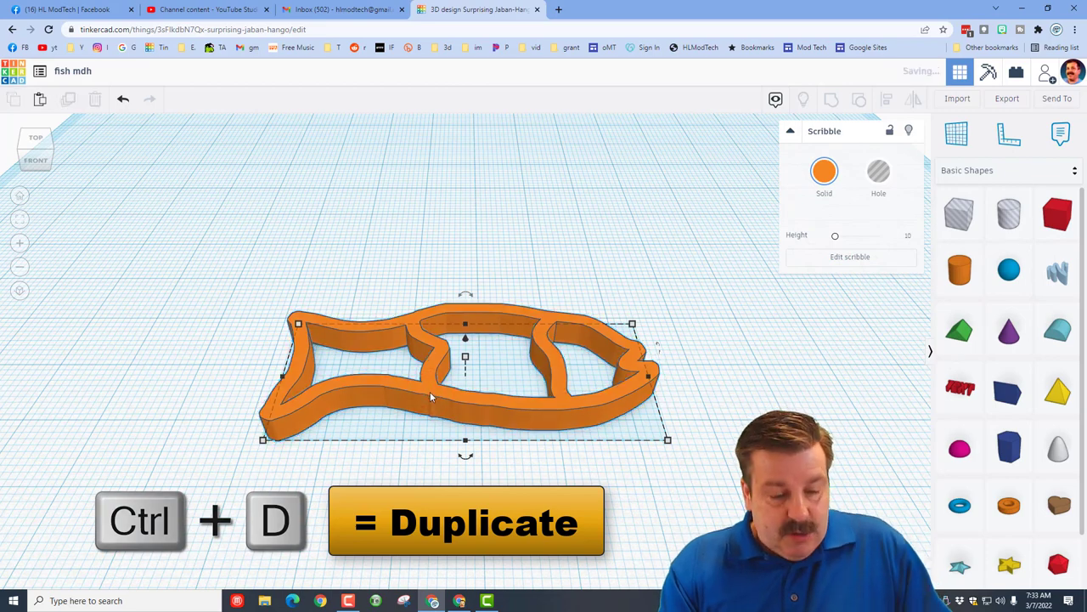
{"action": "key", "text": "ctrl+d"}
{"action": "left_click", "coordinate": [824, 171]}
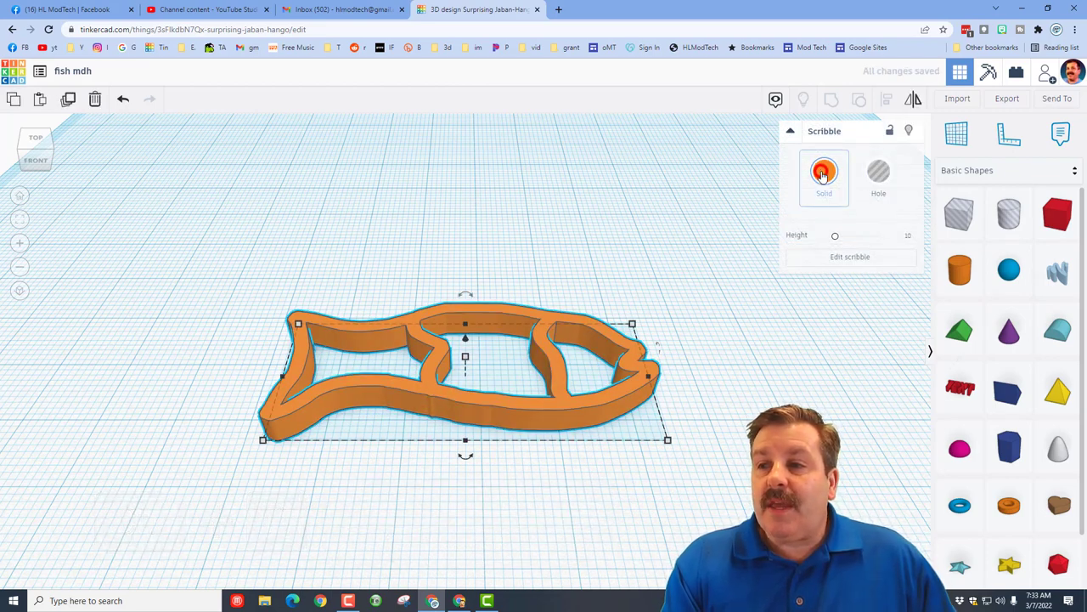
{"action": "left_click", "coordinate": [1024, 257]}
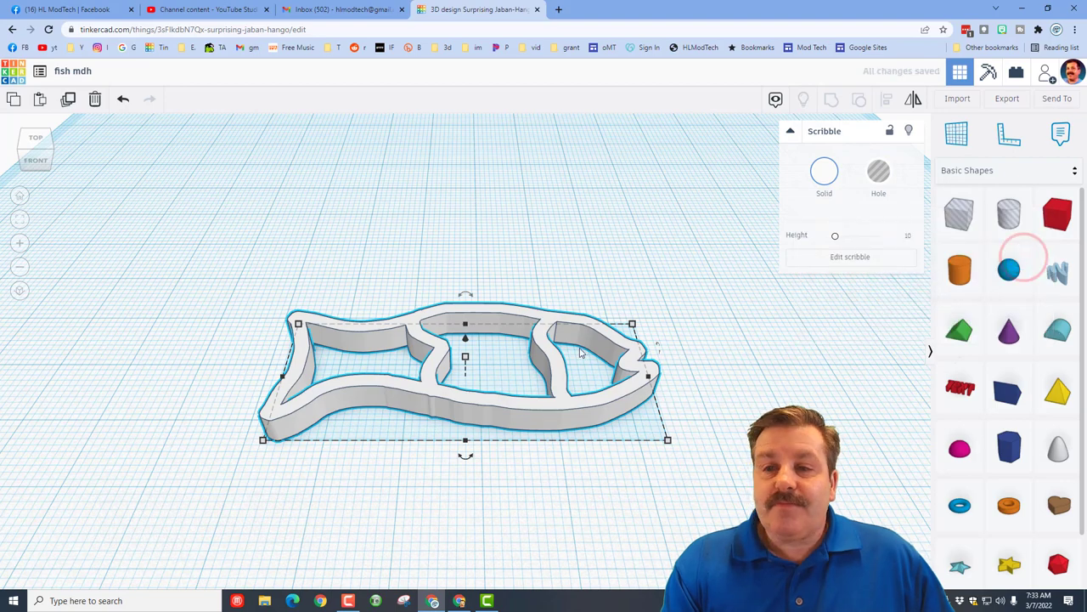
{"action": "left_click_drag", "start_coordinate": [558, 364], "coordinate": [712, 321]}
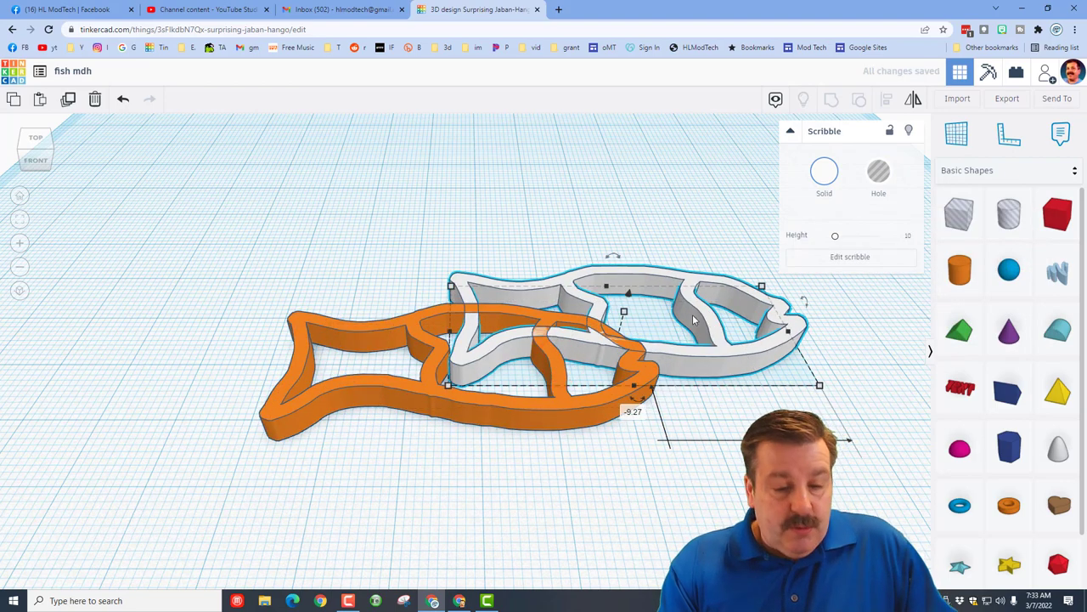
{"action": "key", "text": "ctrl+z"}
Fill the white copy's middle section solid between the dividers, tidying stray marks and gaps
{"action": "double_click", "coordinate": [438, 367]}
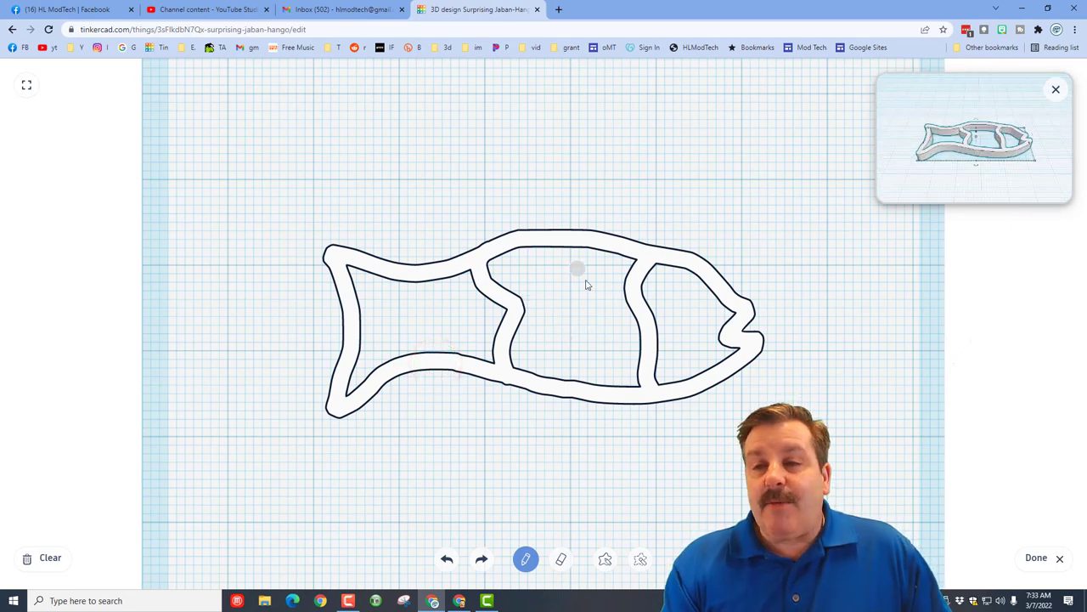
{"action": "left_click", "coordinate": [605, 554]}
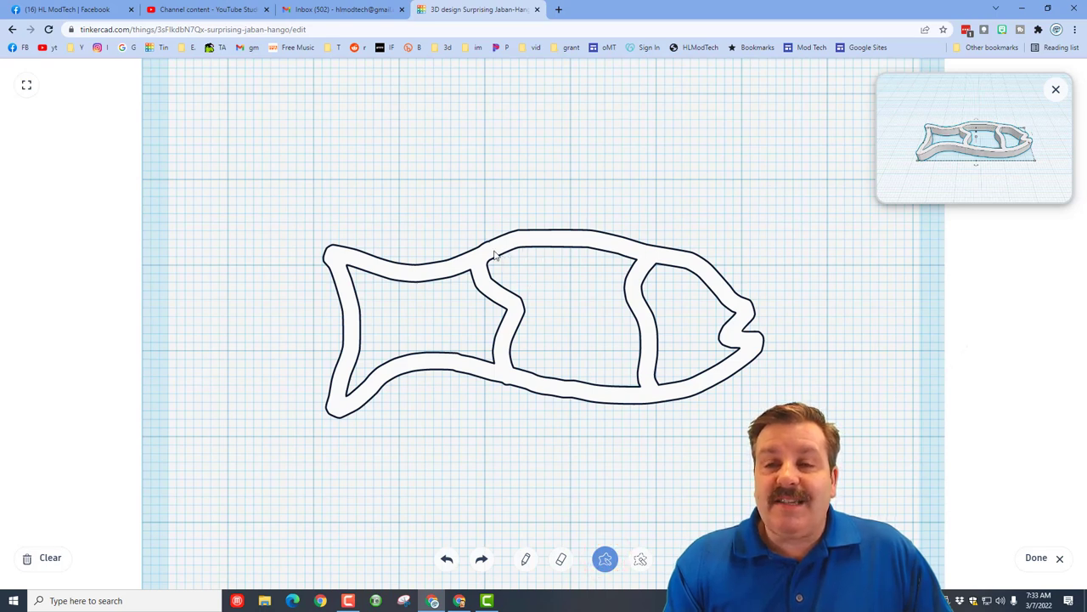
{"action": "left_click_drag", "start_coordinate": [493, 249], "coordinate": [521, 311]}
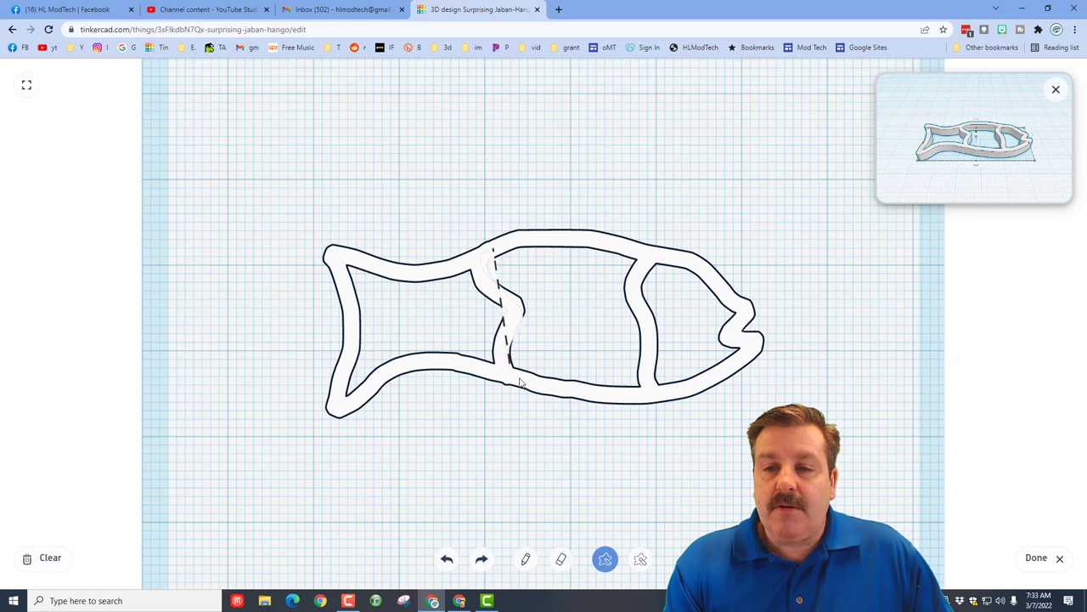
{"action": "mouse_move", "coordinate": [521, 384]}
{"action": "left_mouse_down"}
{"action": "mouse_move", "coordinate": [610, 405]}
{"action": "mouse_move", "coordinate": [643, 387]}
{"action": "mouse_move", "coordinate": [639, 258]}
{"action": "mouse_move", "coordinate": [588, 249]}
{"action": "left_mouse_up"}
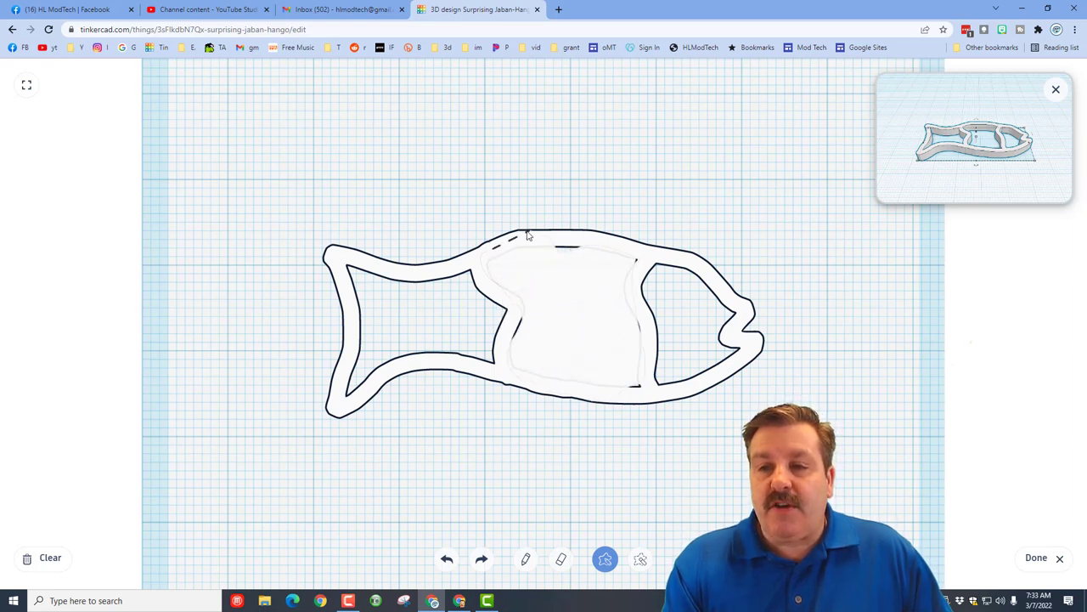
{"action": "left_click_drag", "start_coordinate": [527, 235], "coordinate": [522, 237]}
{"action": "left_click", "coordinate": [536, 304]}
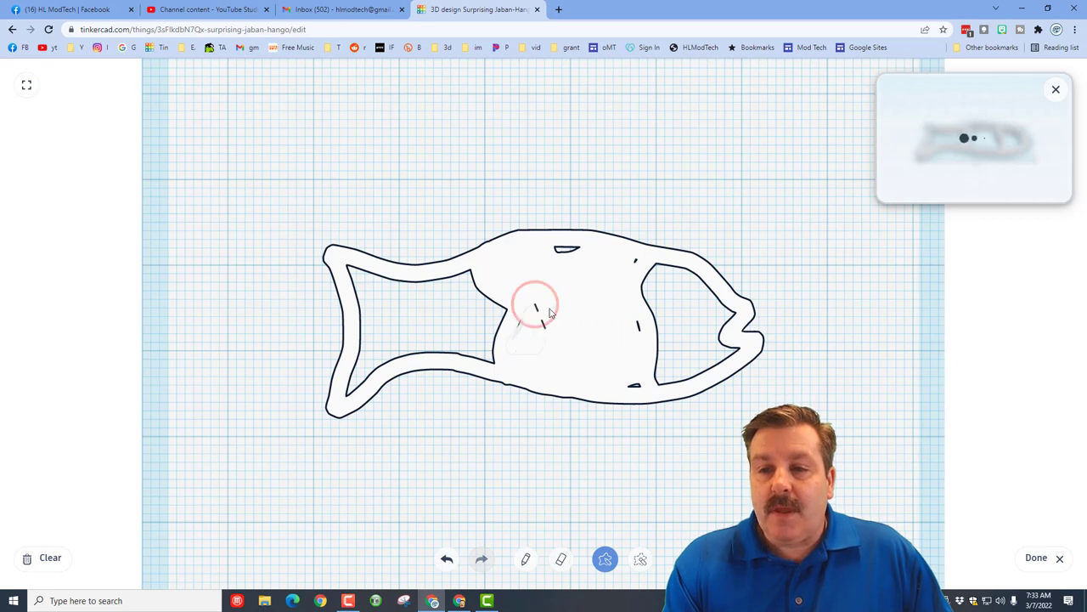
{"action": "left_click", "coordinate": [598, 363]}
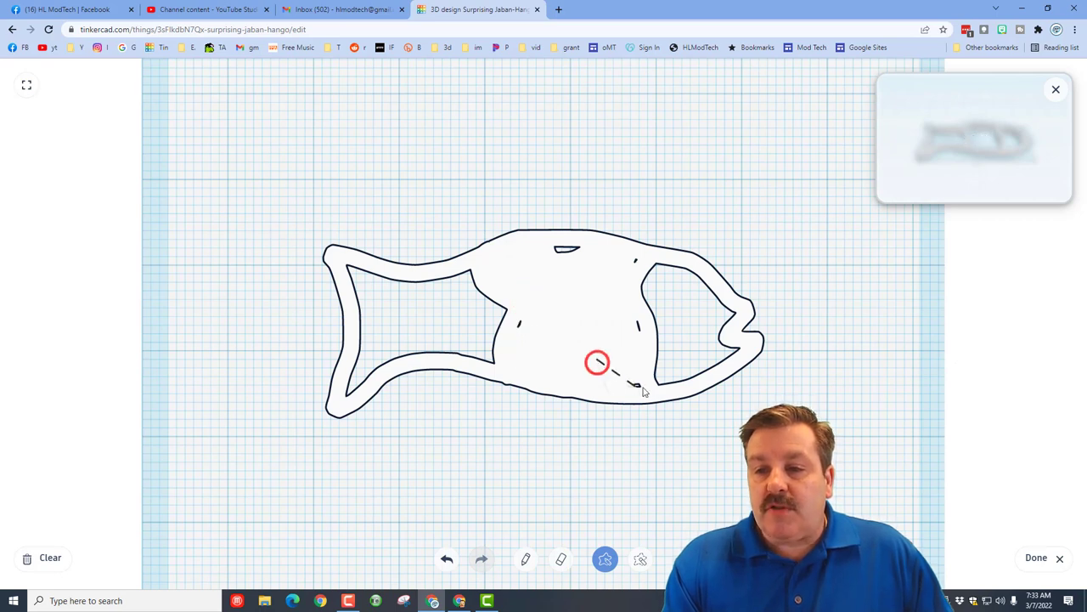
{"action": "left_click", "coordinate": [544, 307]}
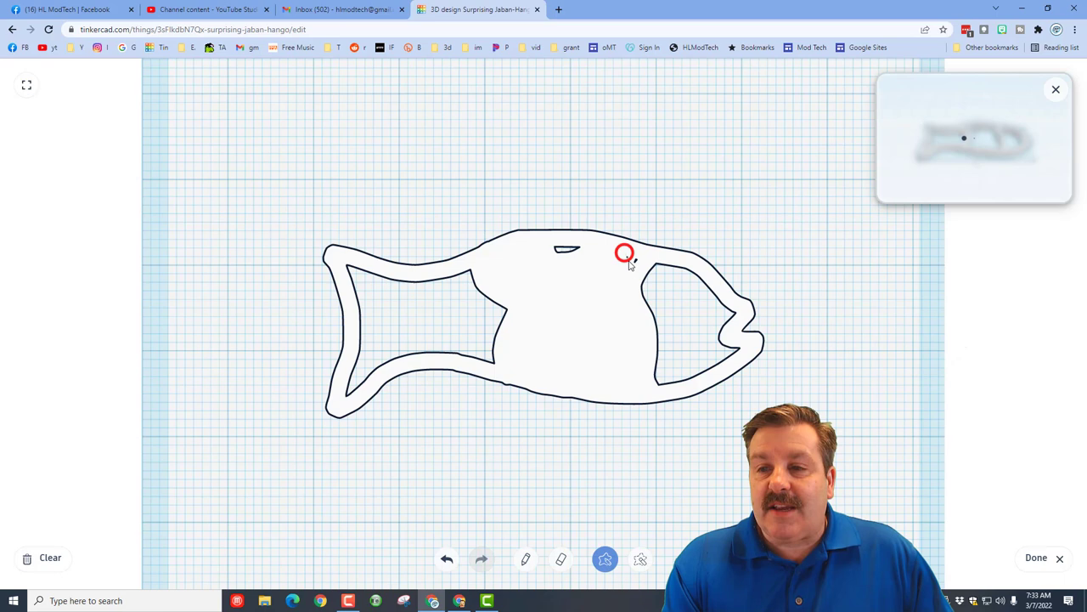
{"action": "mouse_move", "coordinate": [630, 264]}
{"action": "left_mouse_down"}
{"action": "mouse_move", "coordinate": [626, 254]}
{"action": "mouse_move", "coordinate": [597, 255]}
{"action": "mouse_move", "coordinate": [595, 271]}
{"action": "left_mouse_up"}
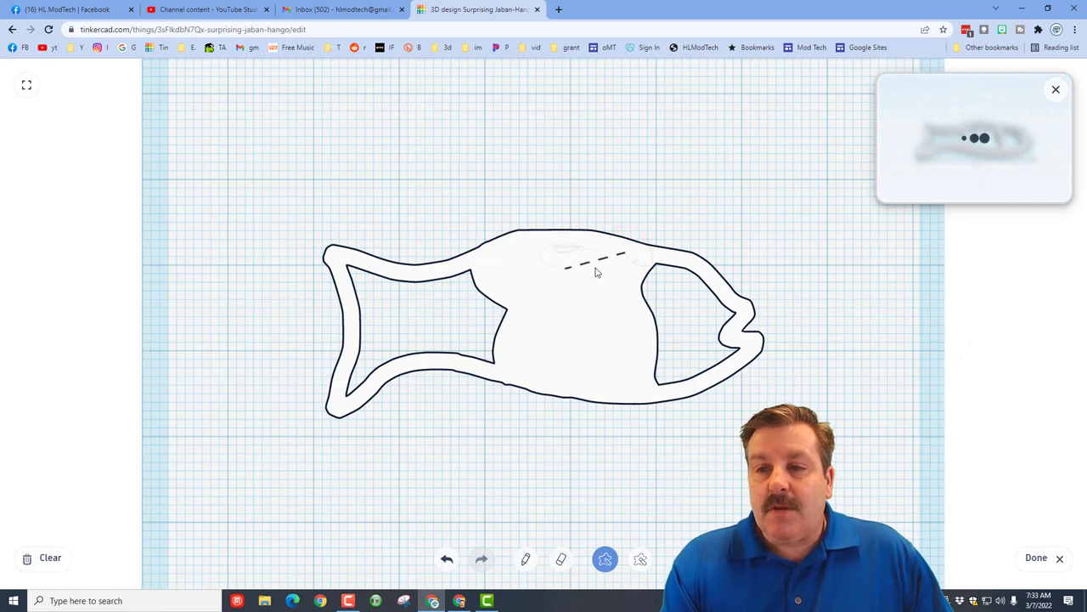
{"action": "left_click", "coordinate": [1030, 555]}
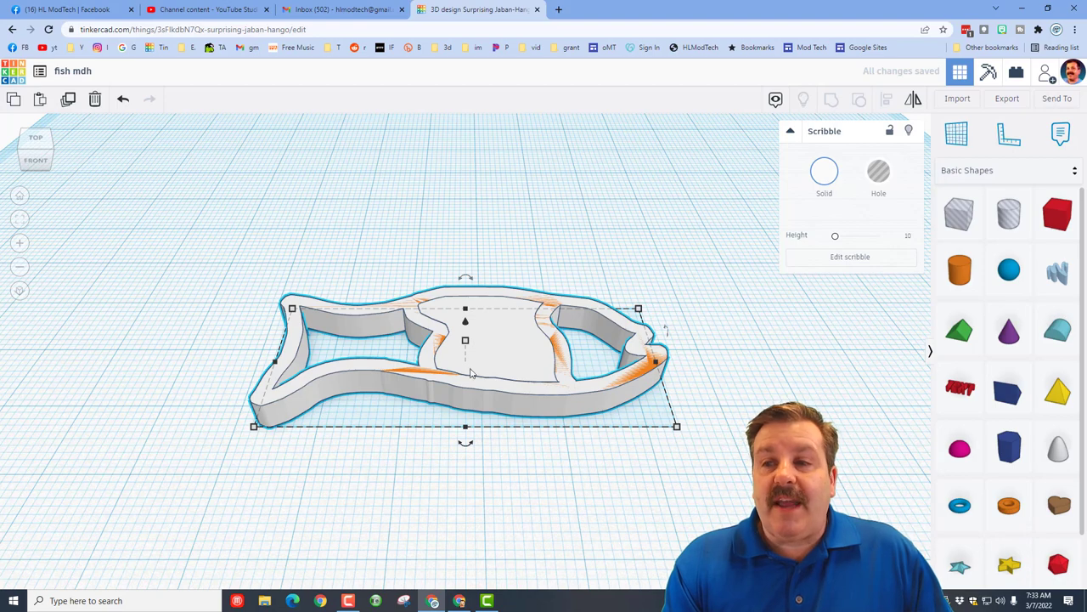
Erase the white copy's tail and head outlines, leaving only the solid middle band
{"action": "double_click", "coordinate": [303, 400]}
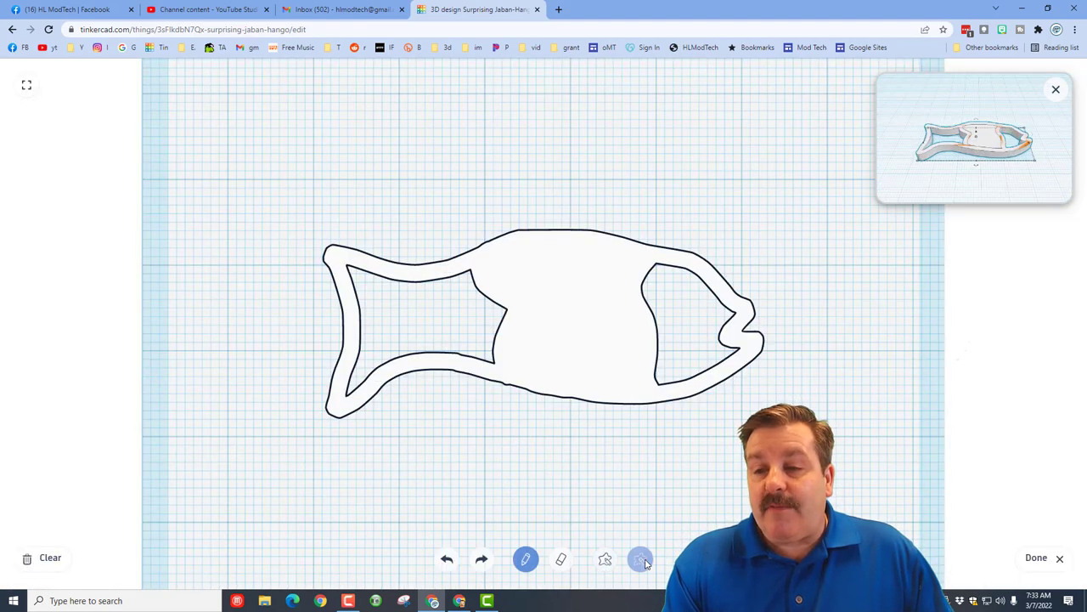
{"action": "mouse_move", "coordinate": [471, 230]}
{"action": "left_mouse_down"}
{"action": "mouse_move", "coordinate": [468, 270]}
{"action": "mouse_move", "coordinate": [312, 340]}
{"action": "mouse_move", "coordinate": [311, 175]}
{"action": "mouse_move", "coordinate": [463, 231]}
{"action": "left_mouse_up"}
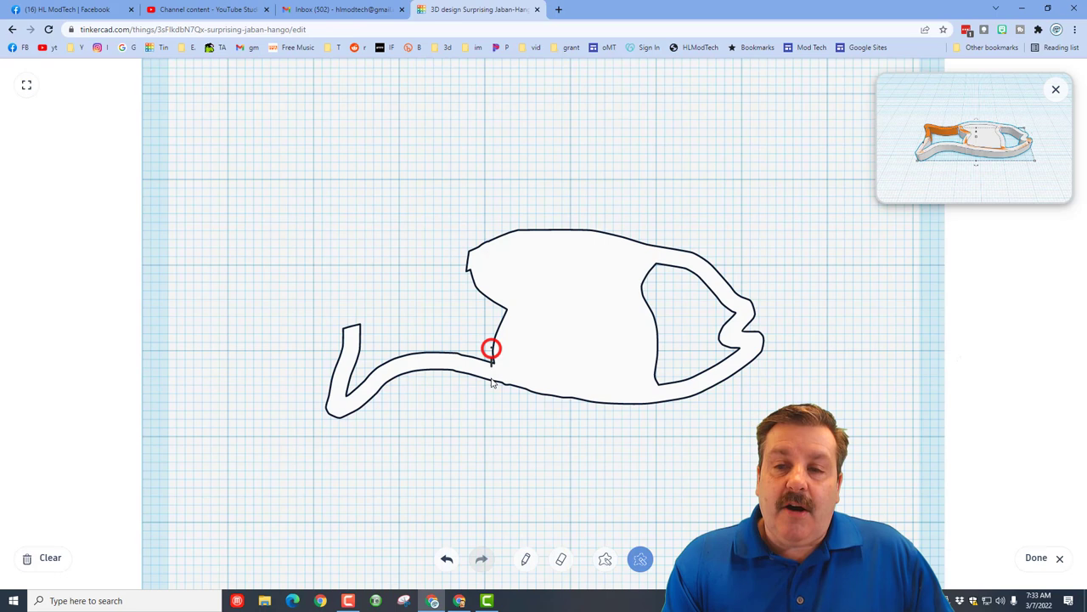
{"action": "mouse_move", "coordinate": [491, 384]}
{"action": "left_mouse_down"}
{"action": "mouse_move", "coordinate": [340, 456]}
{"action": "mouse_move", "coordinate": [497, 270]}
{"action": "left_mouse_up"}
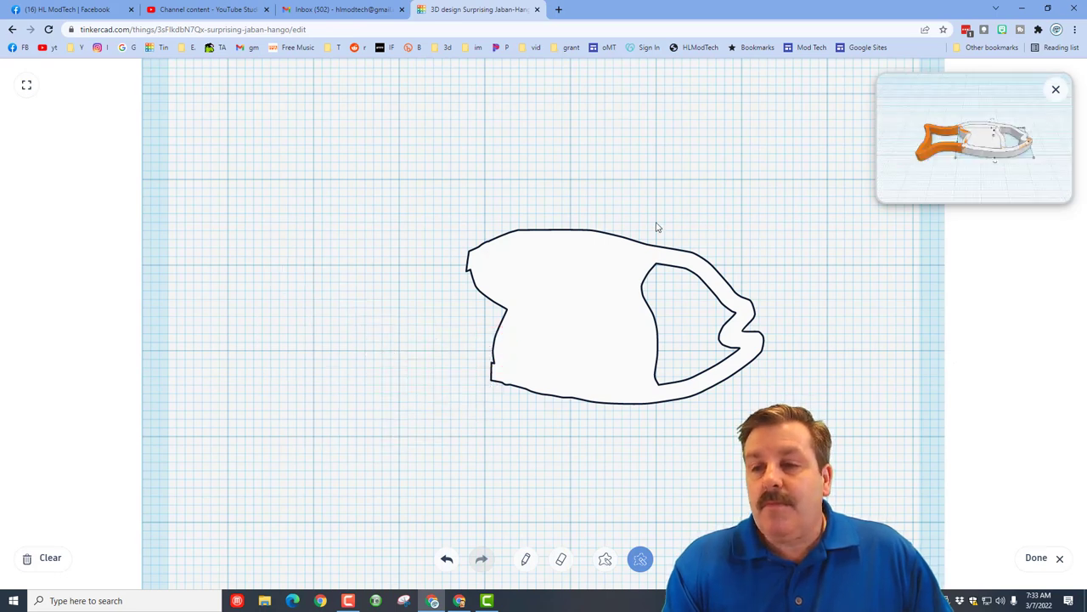
{"action": "mouse_move", "coordinate": [653, 221]}
{"action": "left_mouse_down"}
{"action": "mouse_move", "coordinate": [655, 263]}
{"action": "mouse_move", "coordinate": [825, 337]}
{"action": "mouse_move", "coordinate": [726, 254]}
{"action": "left_mouse_up"}
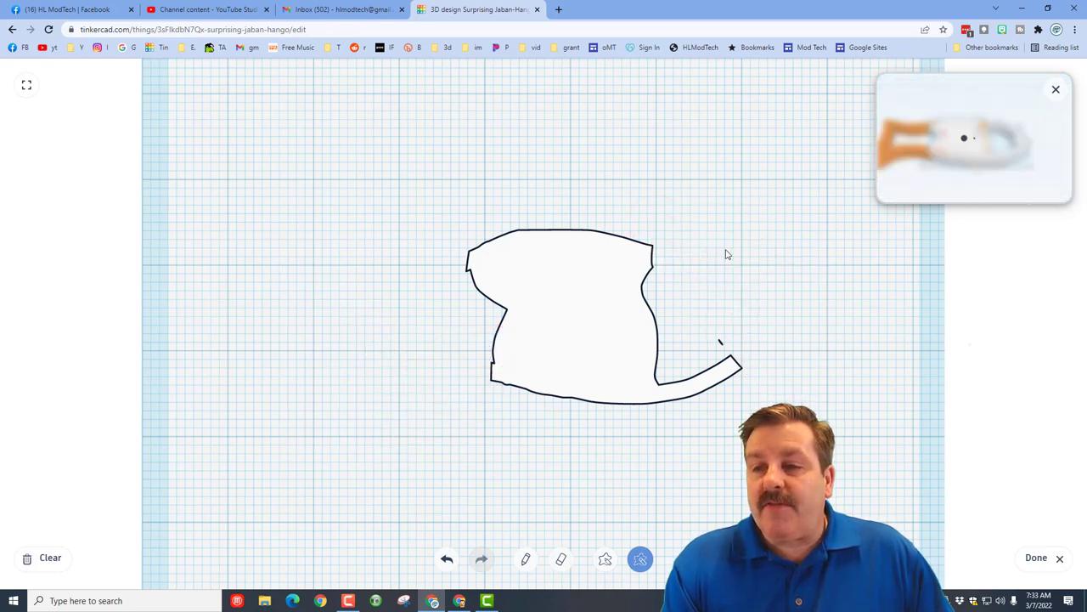
{"action": "mouse_move", "coordinate": [663, 371]}
{"action": "left_mouse_down"}
{"action": "mouse_move", "coordinate": [660, 407]}
{"action": "mouse_move", "coordinate": [736, 433]}
{"action": "mouse_move", "coordinate": [775, 338]}
{"action": "mouse_move", "coordinate": [715, 278]}
{"action": "left_mouse_up"}
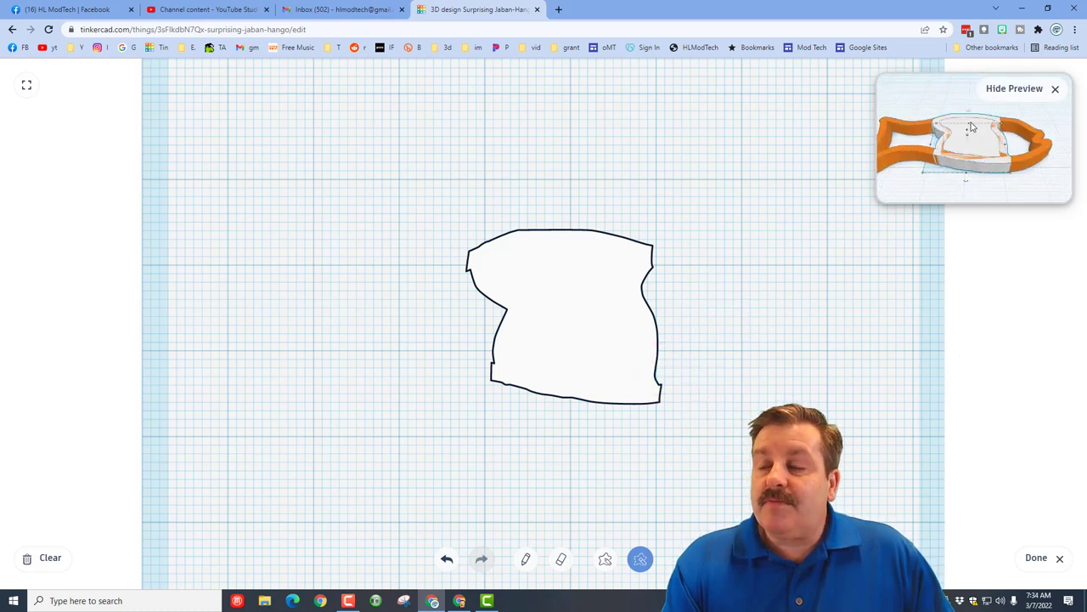
Resize the white middle band to about 21.00 wide by 19.67 deep
{"action": "left_click", "coordinate": [1036, 557]}
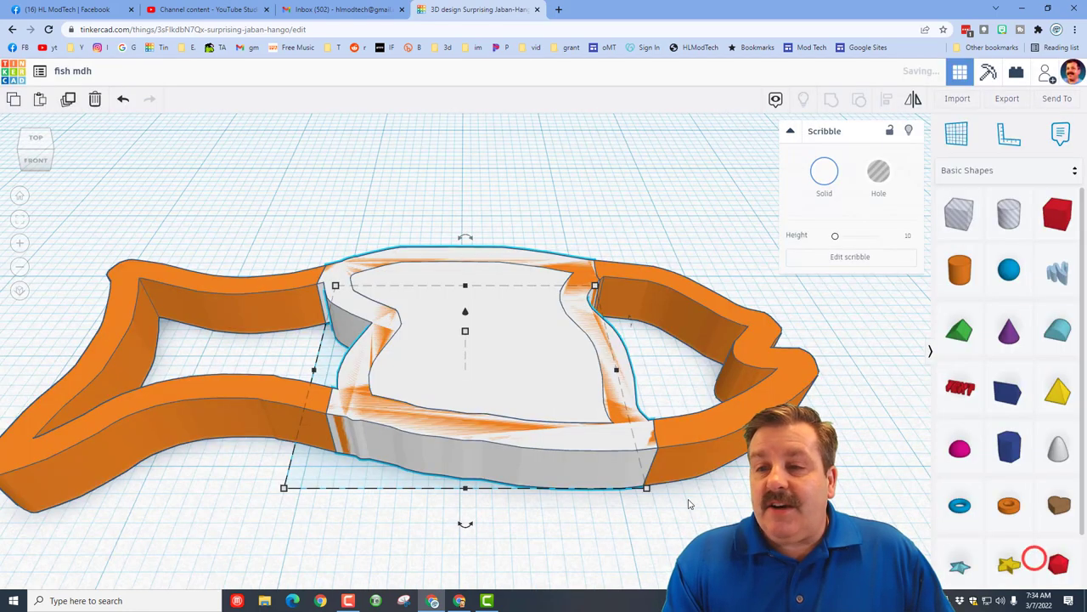
{"action": "left_click_drag", "start_coordinate": [312, 383], "coordinate": [326, 381]}
{"action": "left_click_drag", "start_coordinate": [610, 358], "coordinate": [603, 356]}
{"action": "left_click_drag", "start_coordinate": [486, 496], "coordinate": [484, 483]}
{"action": "left_click", "coordinate": [453, 283]}
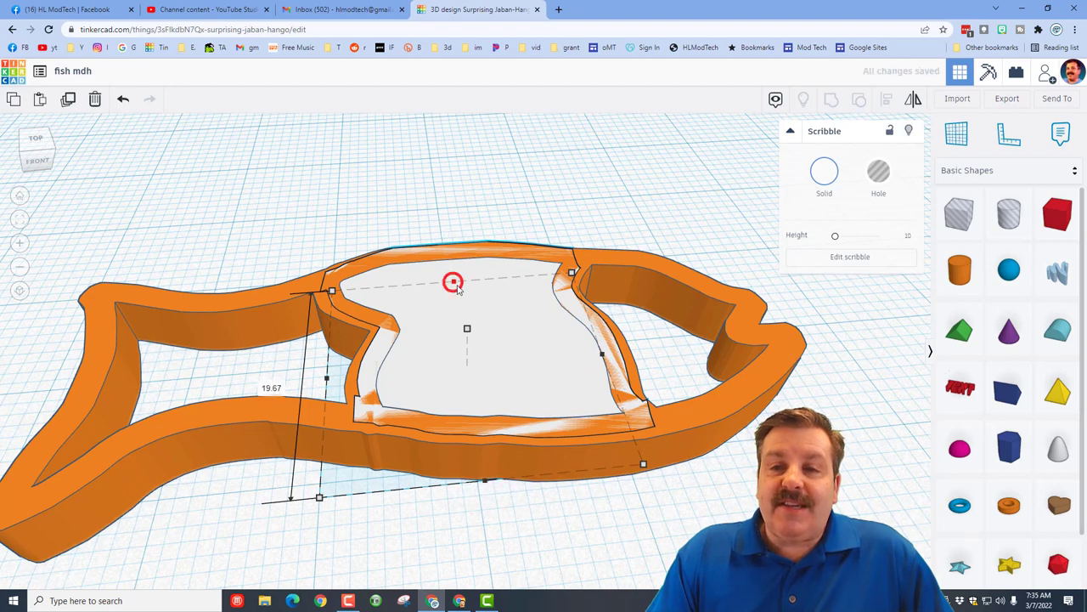
Group the orange outline and white middle piece, setting the group to Multicolor
{"action": "left_click", "coordinate": [464, 219]}
{"action": "left_click_drag", "start_coordinate": [513, 189], "coordinate": [499, 228]}
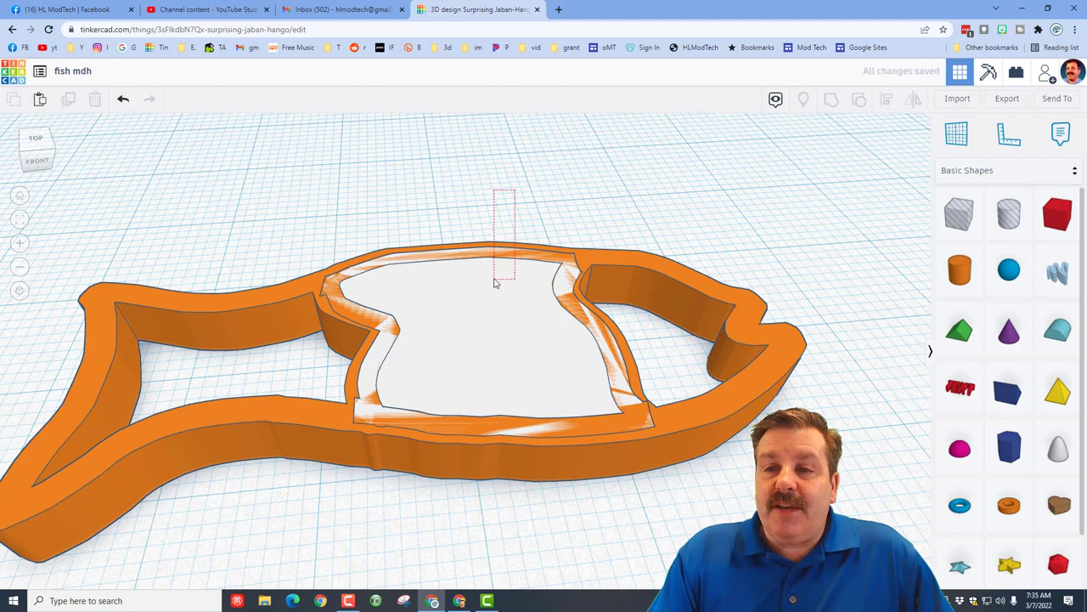
{"action": "left_click_drag", "start_coordinate": [495, 282], "coordinate": [495, 284]}
{"action": "left_click", "coordinate": [831, 99]}
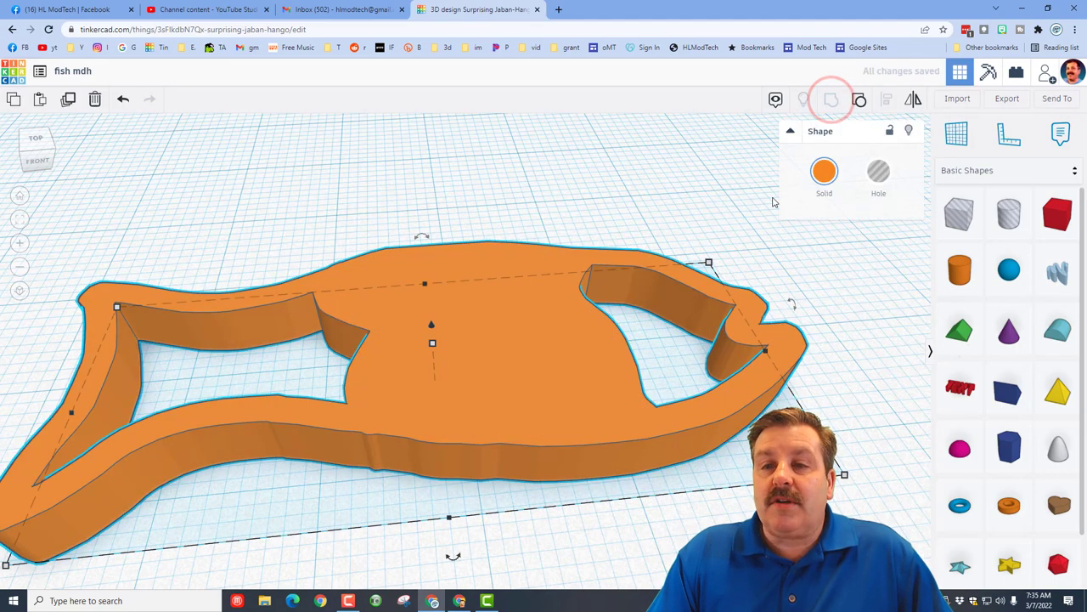
{"action": "left_click", "coordinate": [817, 176]}
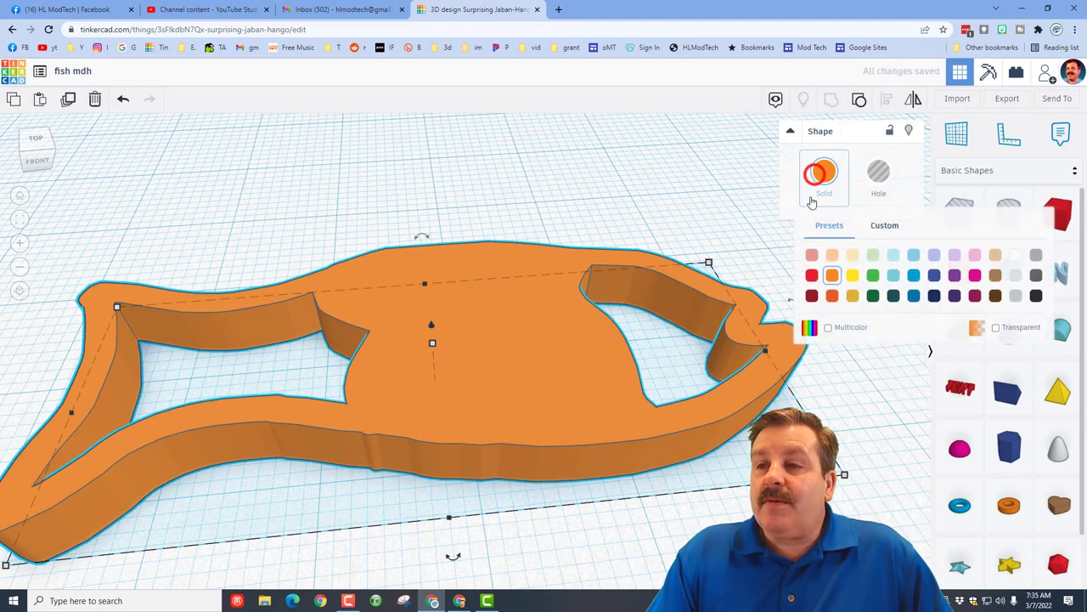
{"action": "left_click", "coordinate": [828, 327]}
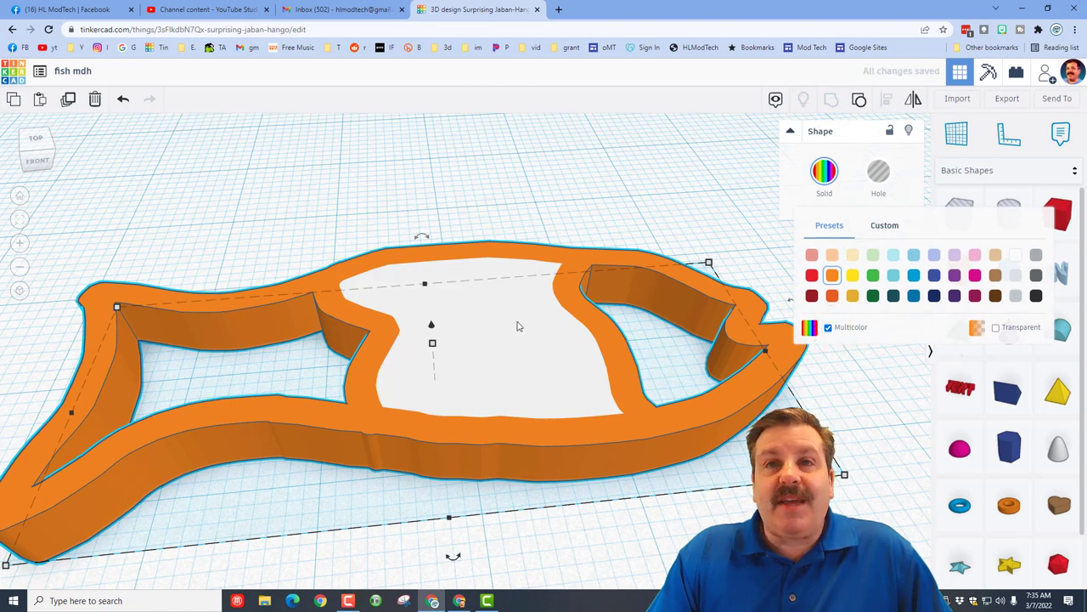
{"action": "left_click", "coordinate": [620, 186]}
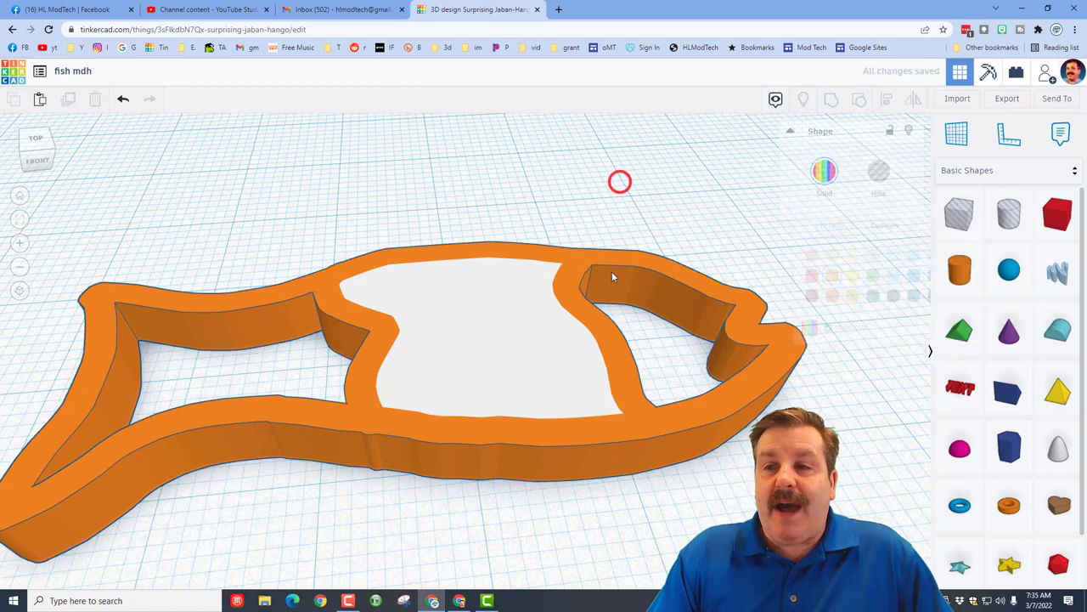
Group the fish shapes again and select the orange fish scribble
{"action": "left_click", "coordinate": [515, 278]}
{"action": "left_click", "coordinate": [856, 100]}
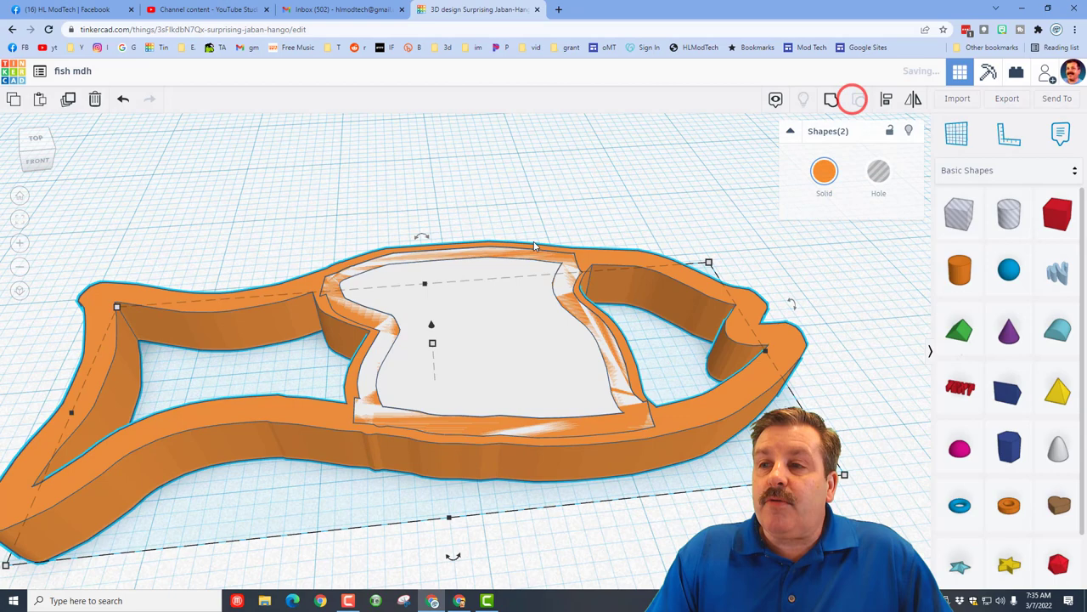
{"action": "left_click", "coordinate": [306, 214]}
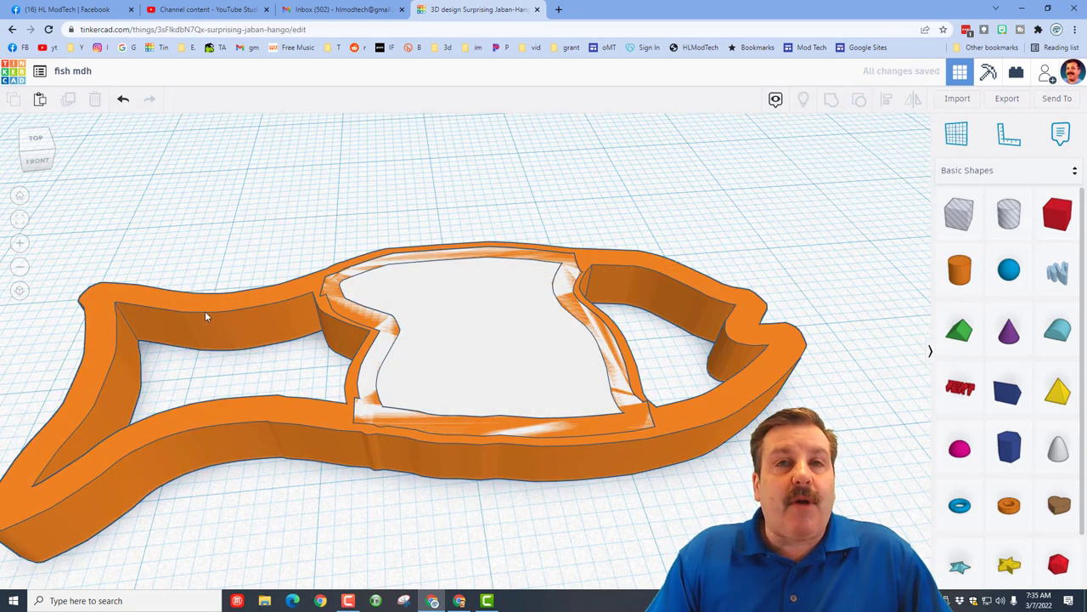
{"action": "left_click", "coordinate": [215, 313]}
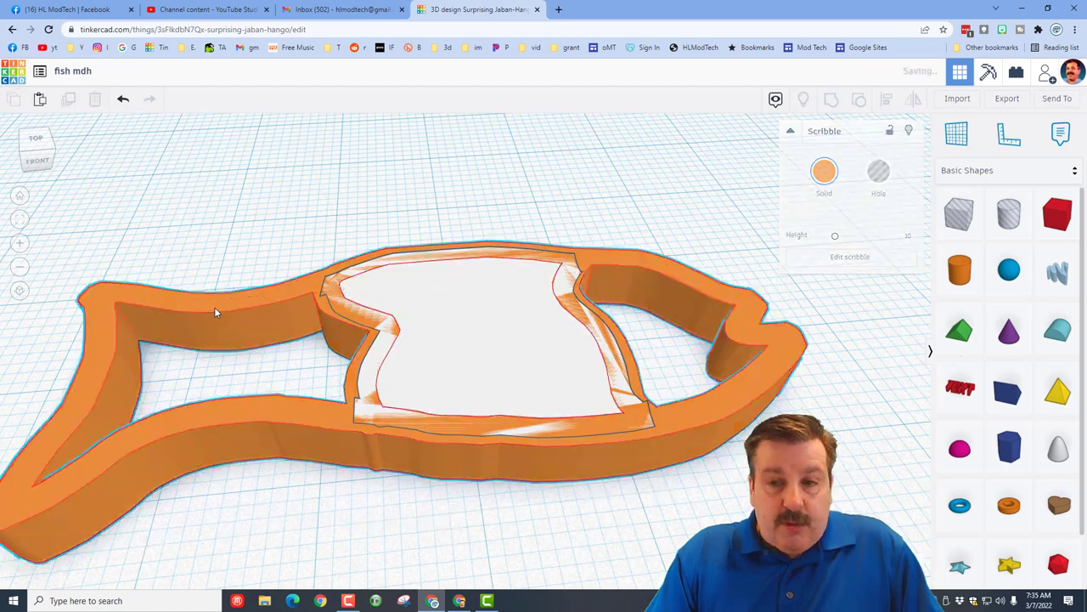
Fill the body band behind the tail and the head region of the orange scribble solid
{"action": "double_click", "coordinate": [222, 322]}
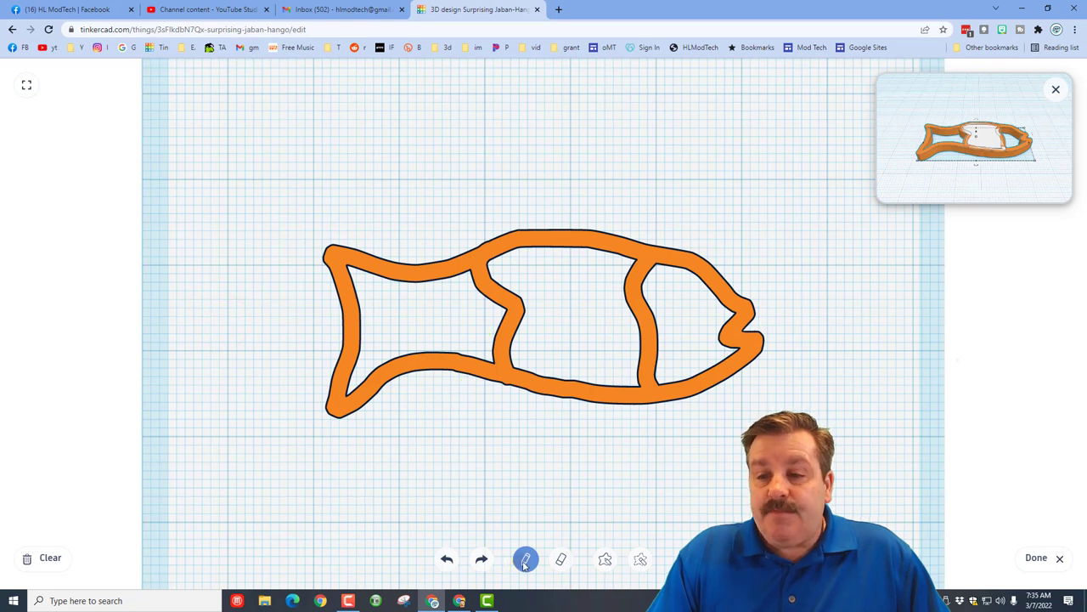
{"action": "left_click", "coordinate": [602, 562]}
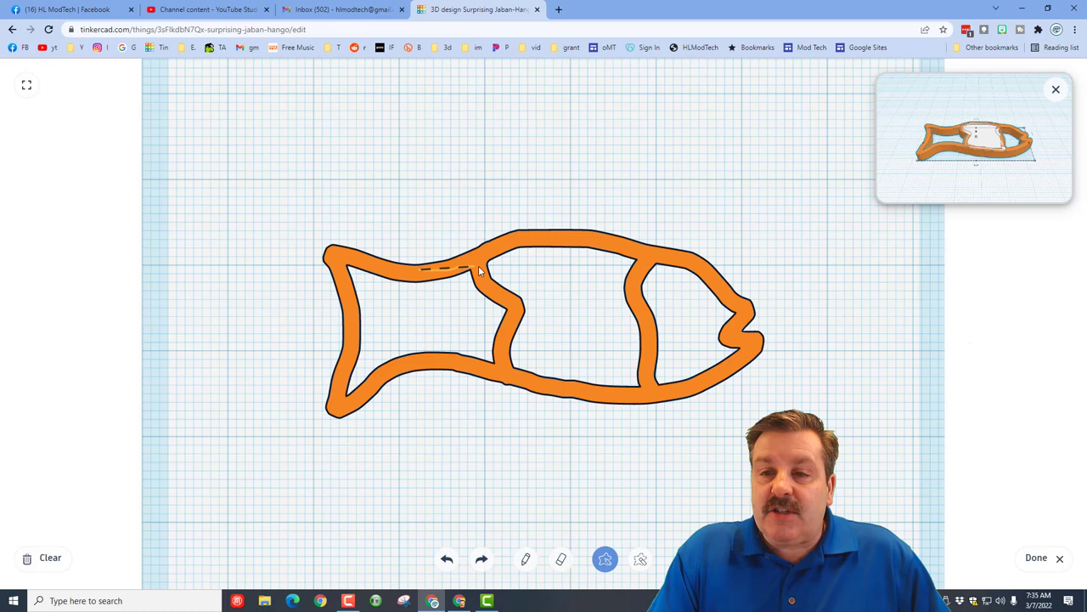
{"action": "mouse_move", "coordinate": [505, 300]}
{"action": "left_mouse_down"}
{"action": "mouse_move", "coordinate": [515, 331]}
{"action": "mouse_move", "coordinate": [491, 380]}
{"action": "mouse_move", "coordinate": [444, 368]}
{"action": "mouse_move", "coordinate": [422, 338]}
{"action": "left_mouse_up"}
{"action": "left_click_drag", "start_coordinate": [410, 270], "coordinate": [411, 272]}
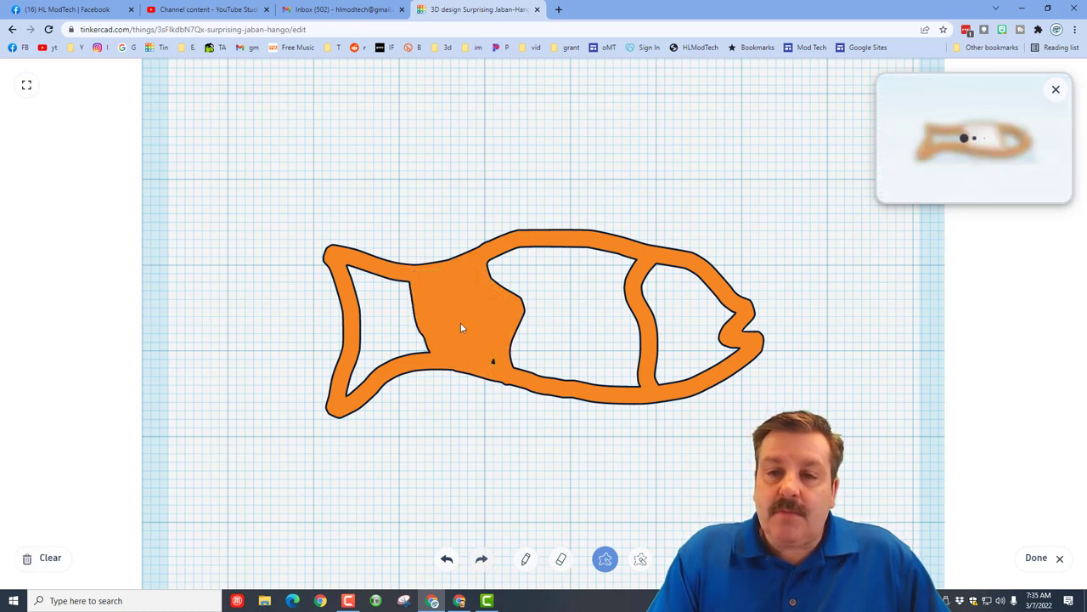
{"action": "mouse_move", "coordinate": [490, 338]}
{"action": "left_mouse_down"}
{"action": "mouse_move", "coordinate": [508, 368]}
{"action": "mouse_move", "coordinate": [497, 376]}
{"action": "mouse_move", "coordinate": [487, 339]}
{"action": "left_mouse_up"}
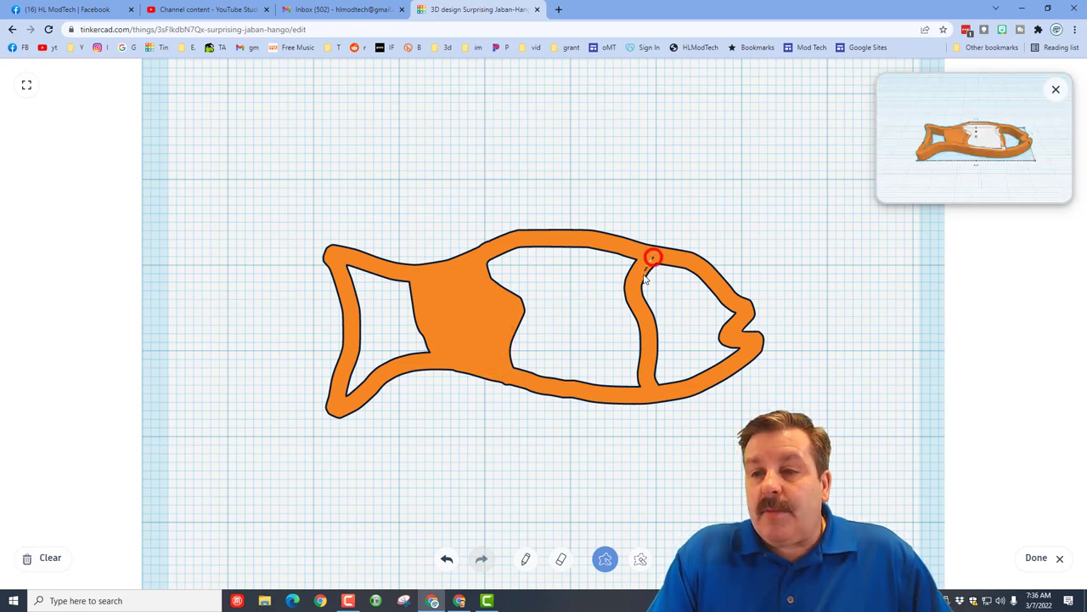
{"action": "mouse_move", "coordinate": [644, 279]}
{"action": "left_mouse_down"}
{"action": "mouse_move", "coordinate": [643, 350]}
{"action": "mouse_move", "coordinate": [667, 388]}
{"action": "mouse_move", "coordinate": [705, 374]}
{"action": "mouse_move", "coordinate": [740, 336]}
{"action": "mouse_move", "coordinate": [742, 305]}
{"action": "mouse_move", "coordinate": [718, 282]}
{"action": "left_mouse_up"}
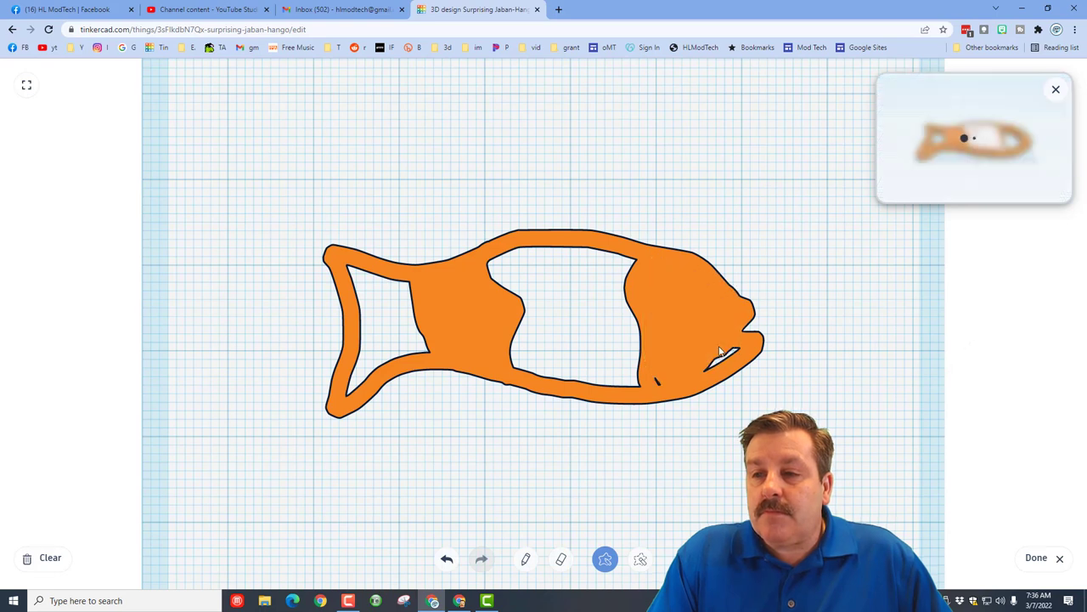
{"action": "mouse_move", "coordinate": [680, 359]}
{"action": "left_mouse_down"}
{"action": "mouse_move", "coordinate": [728, 348]}
{"action": "mouse_move", "coordinate": [700, 362]}
{"action": "left_mouse_up"}
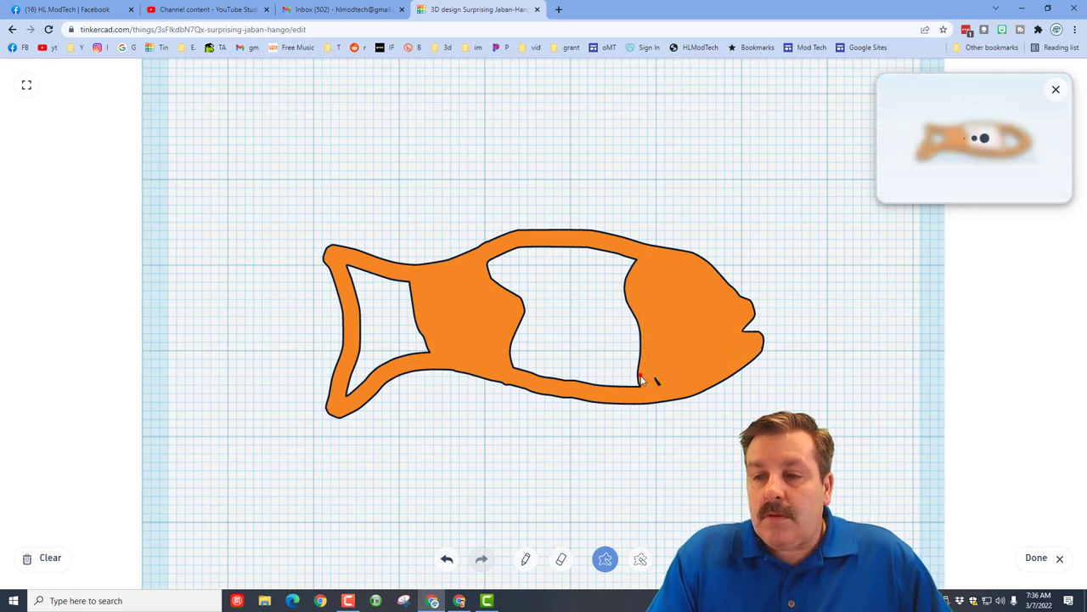
{"action": "mouse_move", "coordinate": [642, 380]}
{"action": "left_mouse_down"}
{"action": "mouse_move", "coordinate": [686, 392]}
{"action": "mouse_move", "coordinate": [668, 358]}
{"action": "left_mouse_up"}
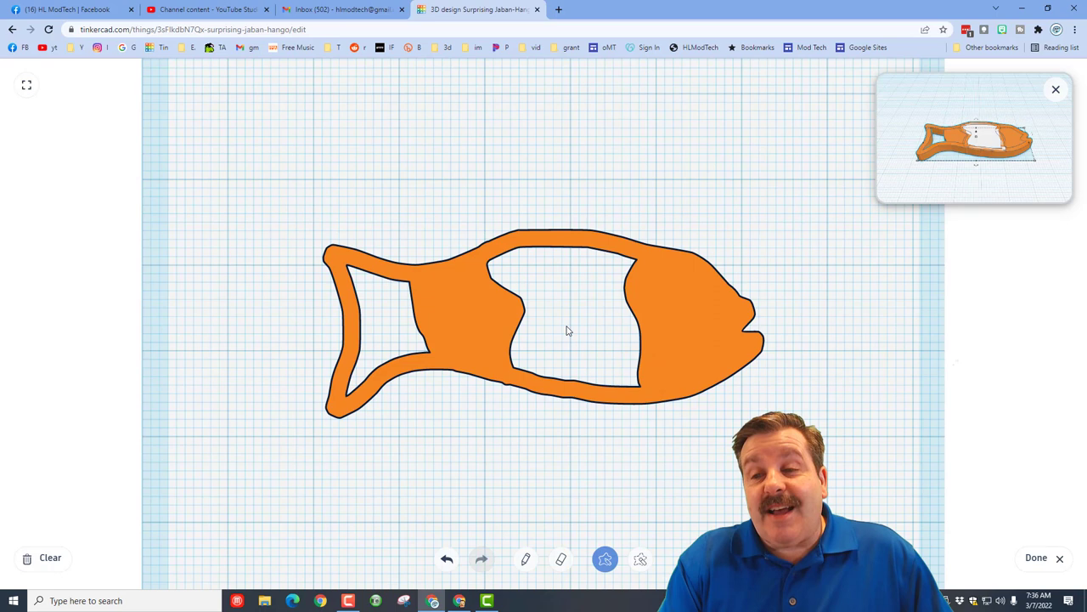
Cut away the outline and tail pieces with the hole brush, notching the left stripe
{"action": "left_click", "coordinate": [640, 561]}
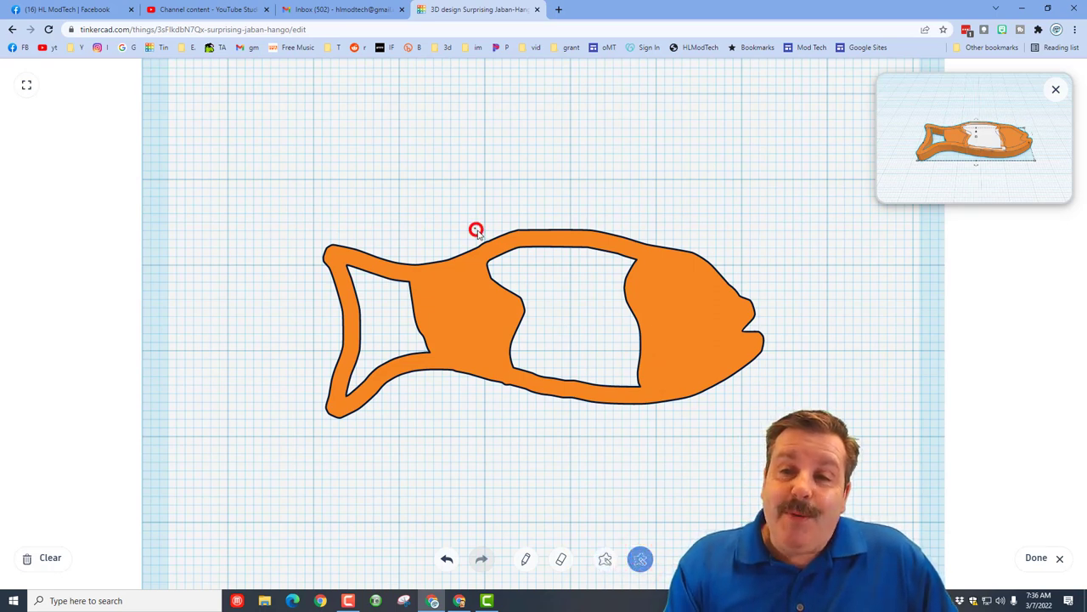
{"action": "mouse_move", "coordinate": [475, 232]}
{"action": "left_mouse_down"}
{"action": "mouse_move", "coordinate": [495, 267]}
{"action": "mouse_move", "coordinate": [594, 272]}
{"action": "mouse_move", "coordinate": [641, 259]}
{"action": "mouse_move", "coordinate": [560, 214]}
{"action": "mouse_move", "coordinate": [478, 227]}
{"action": "left_mouse_up"}
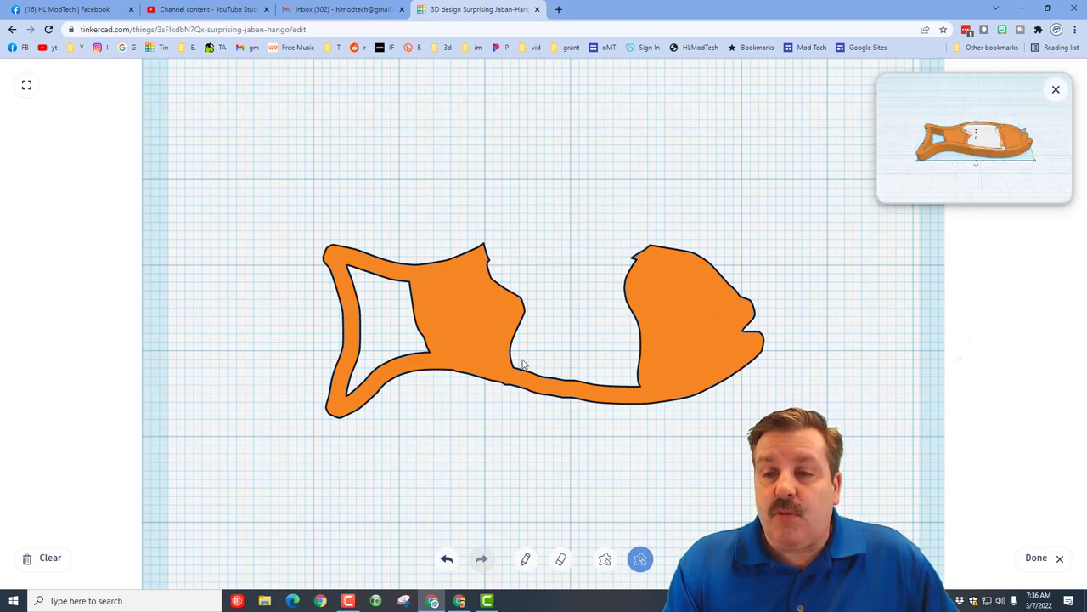
{"action": "mouse_move", "coordinate": [516, 363]}
{"action": "left_mouse_down"}
{"action": "mouse_move", "coordinate": [509, 401]}
{"action": "mouse_move", "coordinate": [629, 433]}
{"action": "mouse_move", "coordinate": [515, 374]}
{"action": "left_mouse_up"}
{"action": "mouse_move", "coordinate": [410, 252]}
{"action": "left_mouse_down"}
{"action": "mouse_move", "coordinate": [365, 301]}
{"action": "mouse_move", "coordinate": [291, 213]}
{"action": "mouse_move", "coordinate": [330, 218]}
{"action": "mouse_move", "coordinate": [383, 457]}
{"action": "mouse_move", "coordinate": [255, 247]}
{"action": "mouse_move", "coordinate": [339, 212]}
{"action": "left_mouse_up"}
{"action": "mouse_move", "coordinate": [415, 333]}
{"action": "left_mouse_down"}
{"action": "mouse_move", "coordinate": [433, 376]}
{"action": "mouse_move", "coordinate": [298, 371]}
{"action": "mouse_move", "coordinate": [404, 344]}
{"action": "left_mouse_up"}
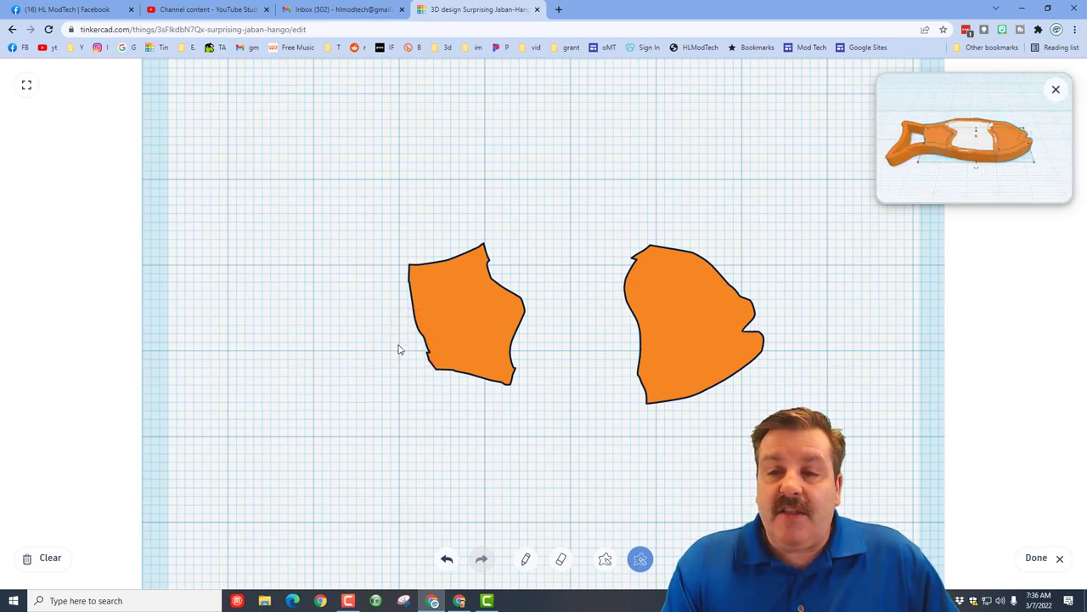
{"action": "mouse_move", "coordinate": [427, 363]}
{"action": "left_mouse_down"}
{"action": "mouse_move", "coordinate": [444, 386]}
{"action": "mouse_move", "coordinate": [411, 351]}
{"action": "left_mouse_up"}
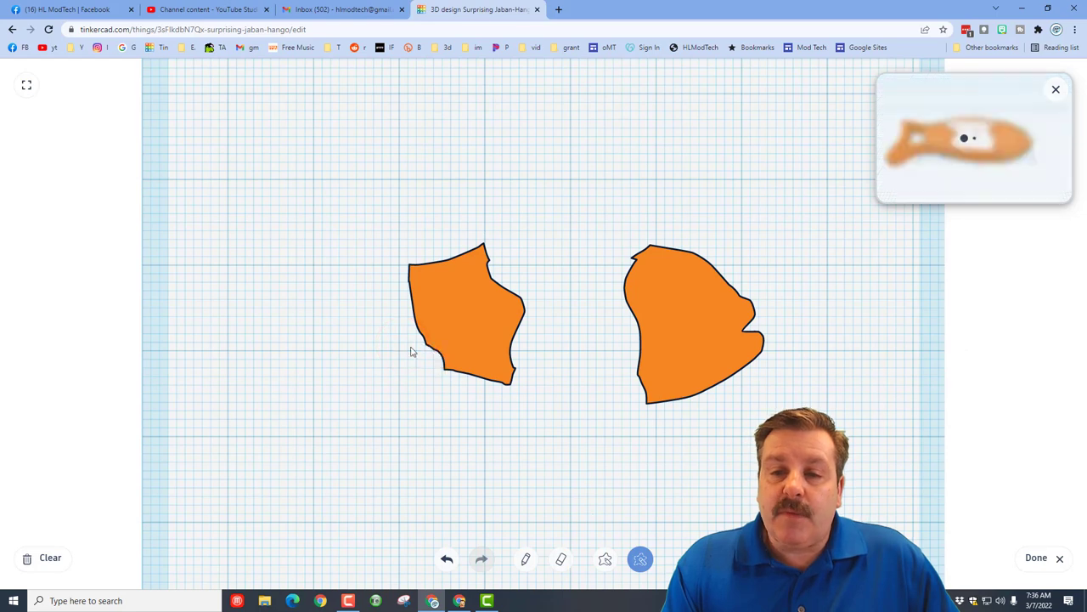
Colour the two stripe pieces near-black using the black swatch and custom colour wheel
{"action": "left_click", "coordinate": [1034, 558]}
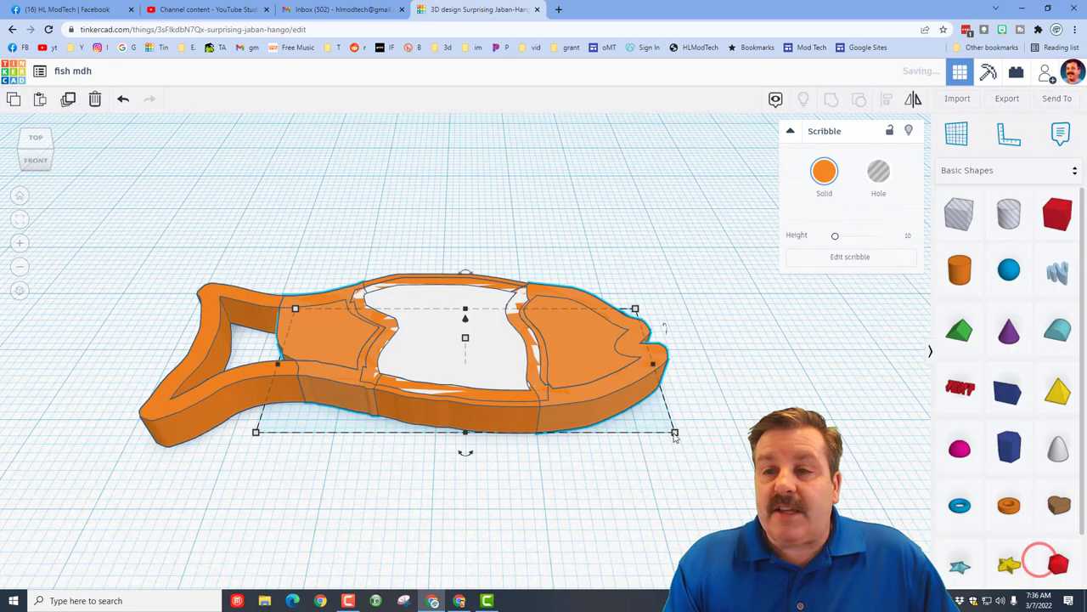
{"action": "left_click", "coordinate": [820, 173]}
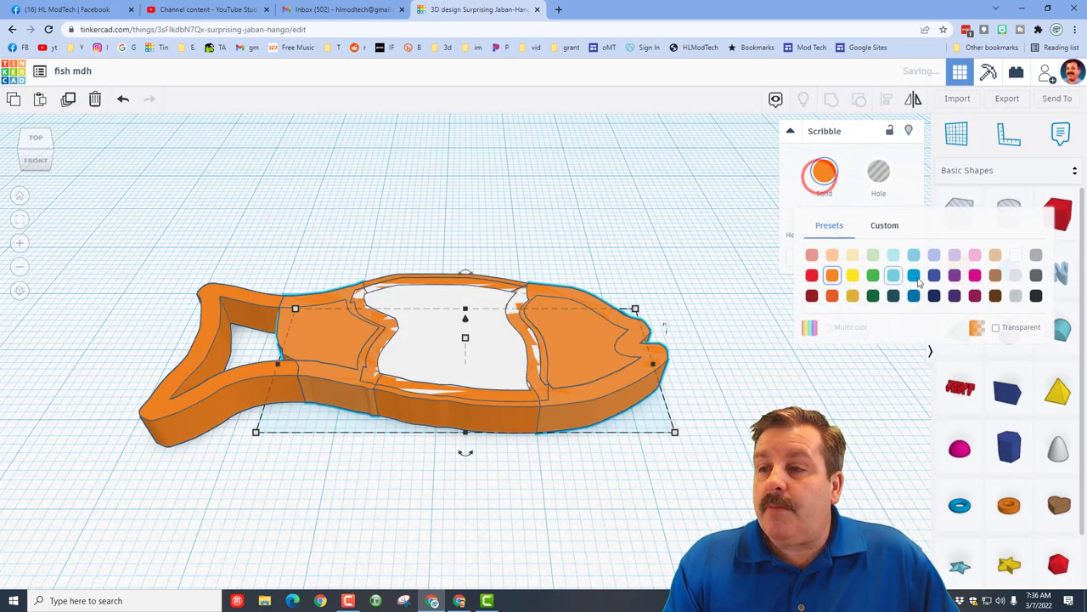
{"action": "left_click", "coordinate": [1036, 296]}
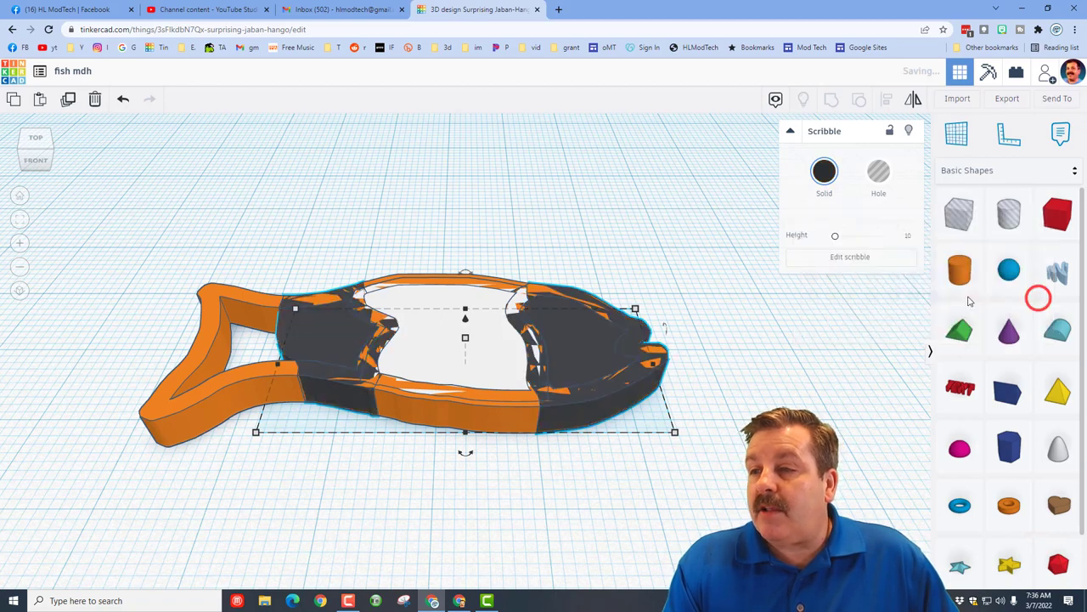
{"action": "left_click", "coordinate": [820, 173]}
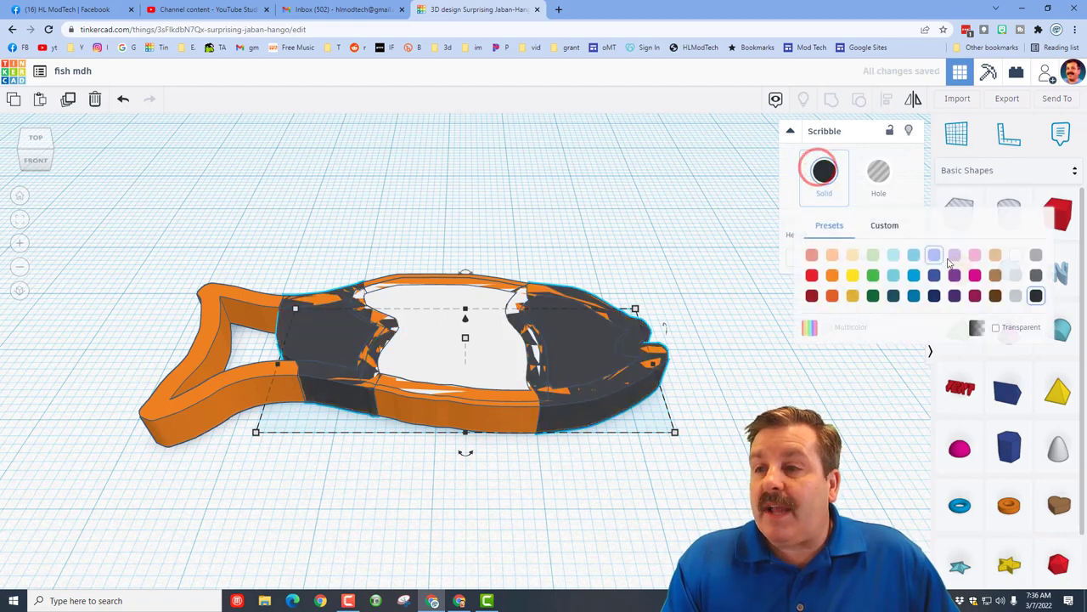
{"action": "left_click", "coordinate": [891, 225]}
{"action": "left_click_drag", "start_coordinate": [905, 318], "coordinate": [903, 348]}
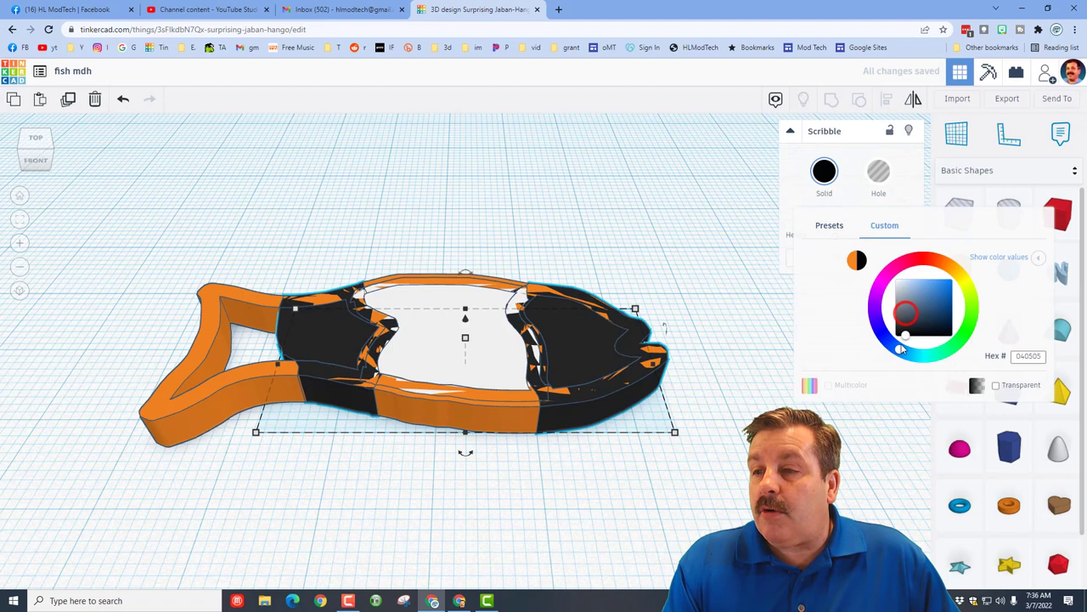
{"action": "left_click", "coordinate": [654, 369]}
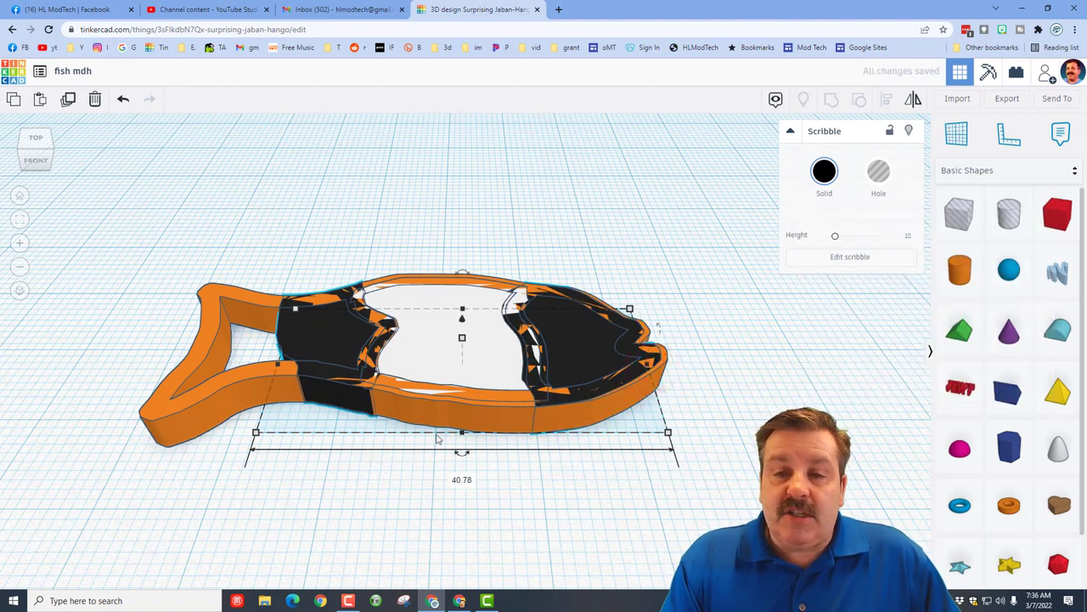
Resize the black stripe pieces to 40.00 wide by 16.00 deep
{"action": "left_click_drag", "start_coordinate": [462, 435], "coordinate": [461, 427]}
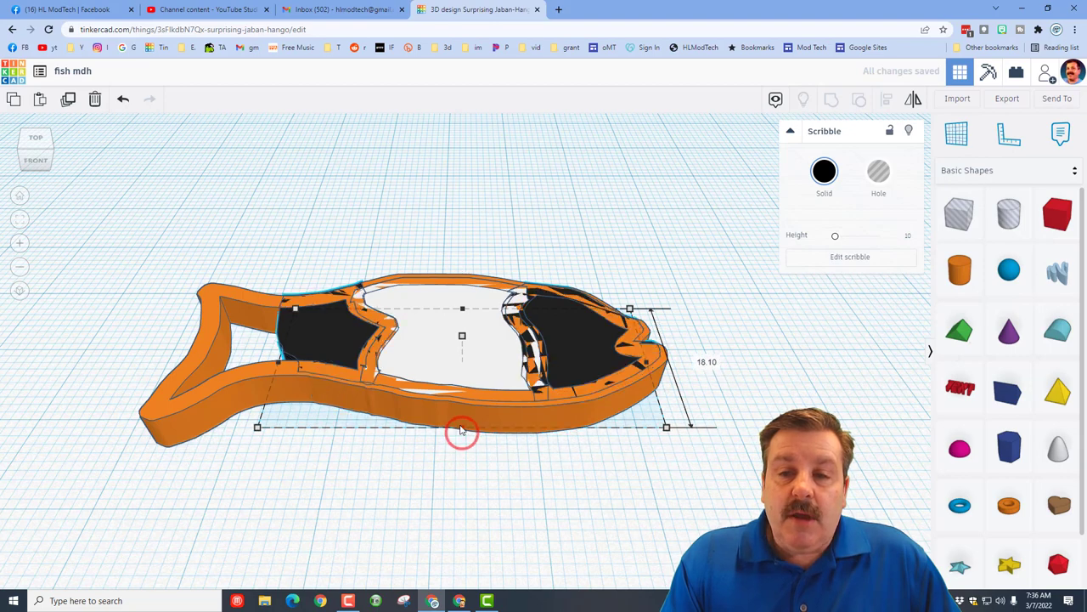
{"action": "left_click_drag", "start_coordinate": [280, 363], "coordinate": [289, 360]}
{"action": "left_click_drag", "start_coordinate": [466, 315], "coordinate": [466, 325]}
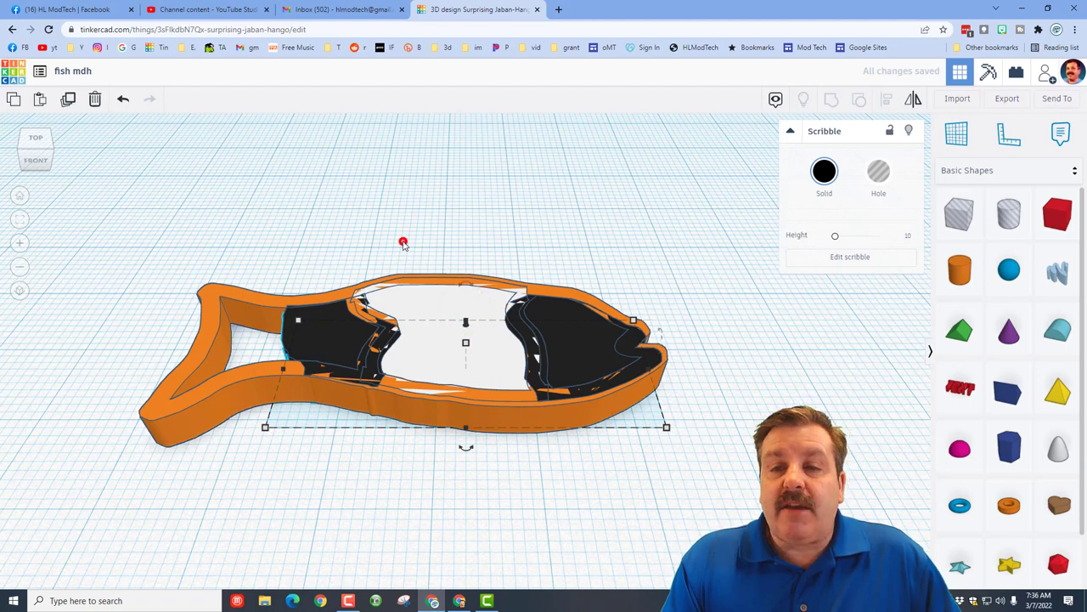
{"action": "left_click", "coordinate": [404, 243]}
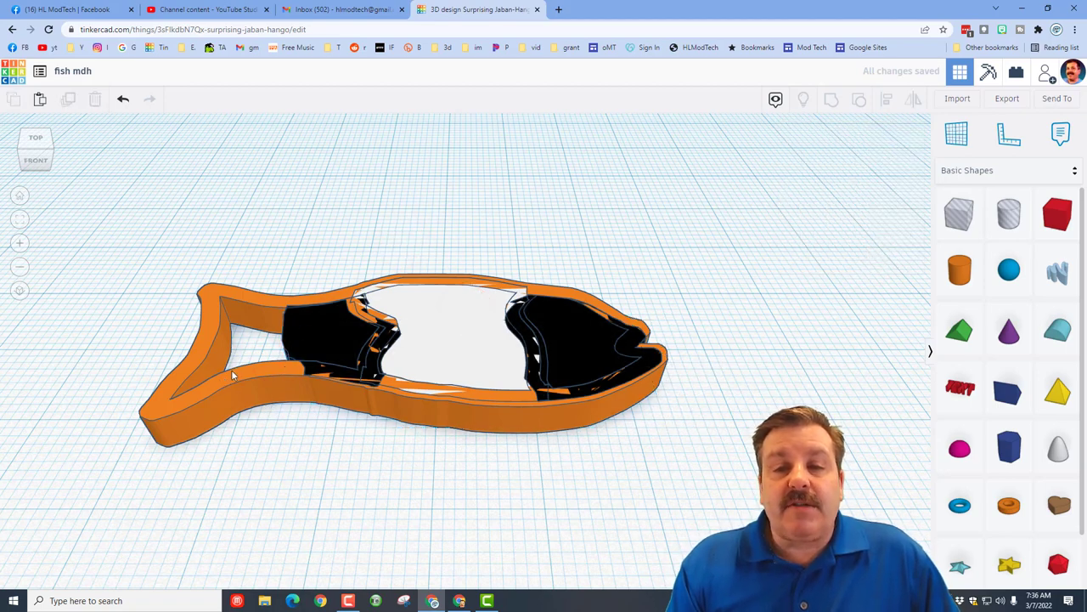
Fill the fish scribble's tail solid and erase everything else, leaving a tail piece
{"action": "left_click", "coordinate": [231, 379]}
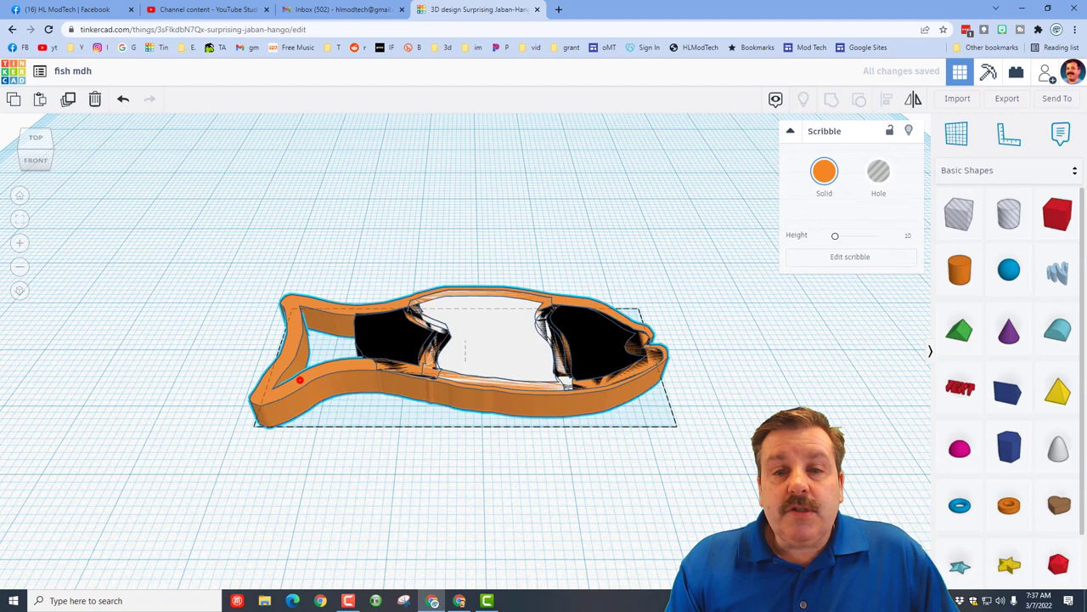
{"action": "left_click", "coordinate": [299, 380]}
{"action": "left_click", "coordinate": [314, 439]}
{"action": "left_click", "coordinate": [306, 396]}
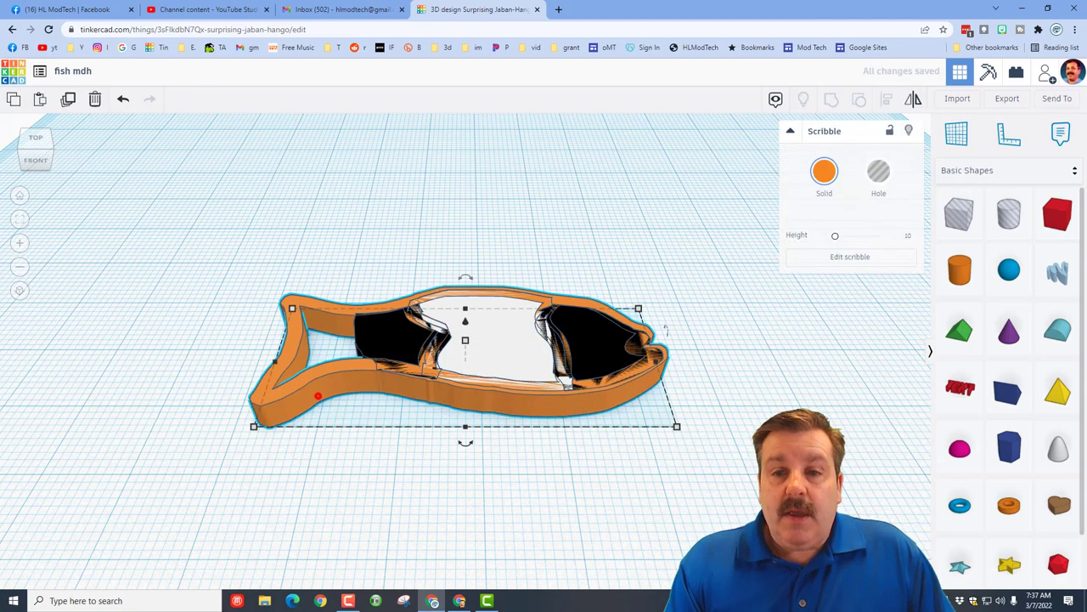
{"action": "double_click", "coordinate": [318, 396]}
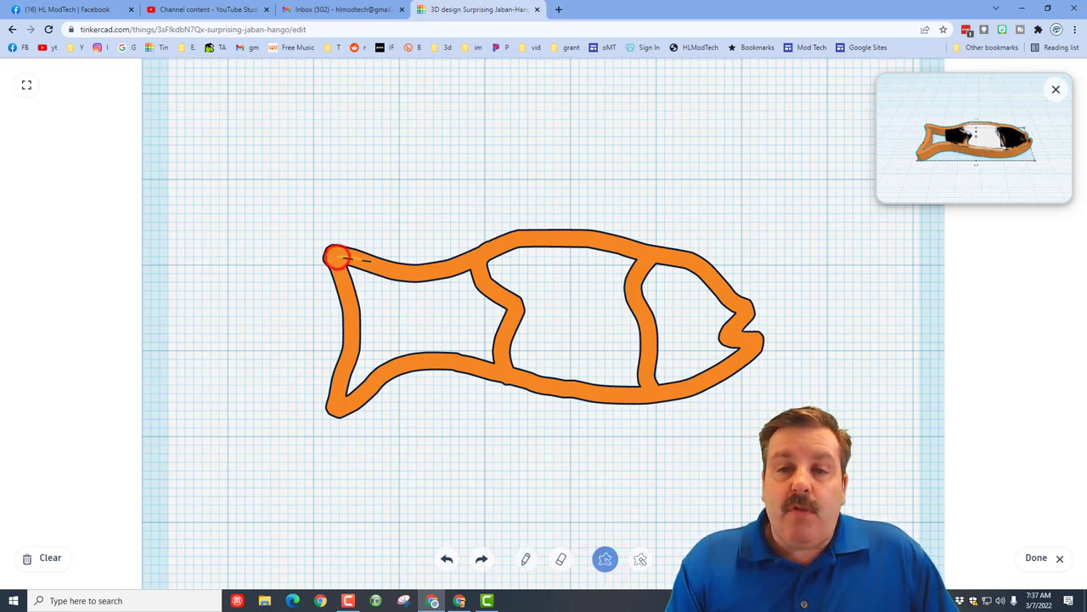
{"action": "mouse_move", "coordinate": [336, 256]}
{"action": "left_mouse_down"}
{"action": "mouse_move", "coordinate": [424, 276]}
{"action": "mouse_move", "coordinate": [436, 337]}
{"action": "mouse_move", "coordinate": [394, 383]}
{"action": "mouse_move", "coordinate": [340, 392]}
{"action": "left_mouse_up"}
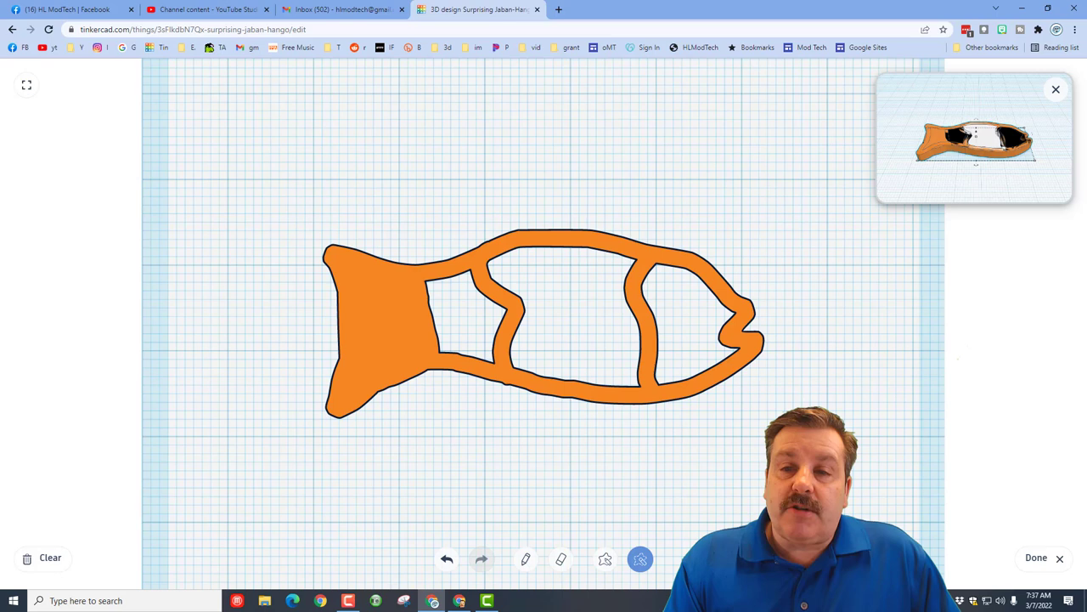
{"action": "mouse_move", "coordinate": [411, 233]}
{"action": "left_mouse_down"}
{"action": "mouse_move", "coordinate": [429, 352]}
{"action": "mouse_move", "coordinate": [740, 473]}
{"action": "mouse_move", "coordinate": [781, 242]}
{"action": "mouse_move", "coordinate": [416, 225]}
{"action": "left_mouse_up"}
{"action": "left_click", "coordinate": [1031, 558]}
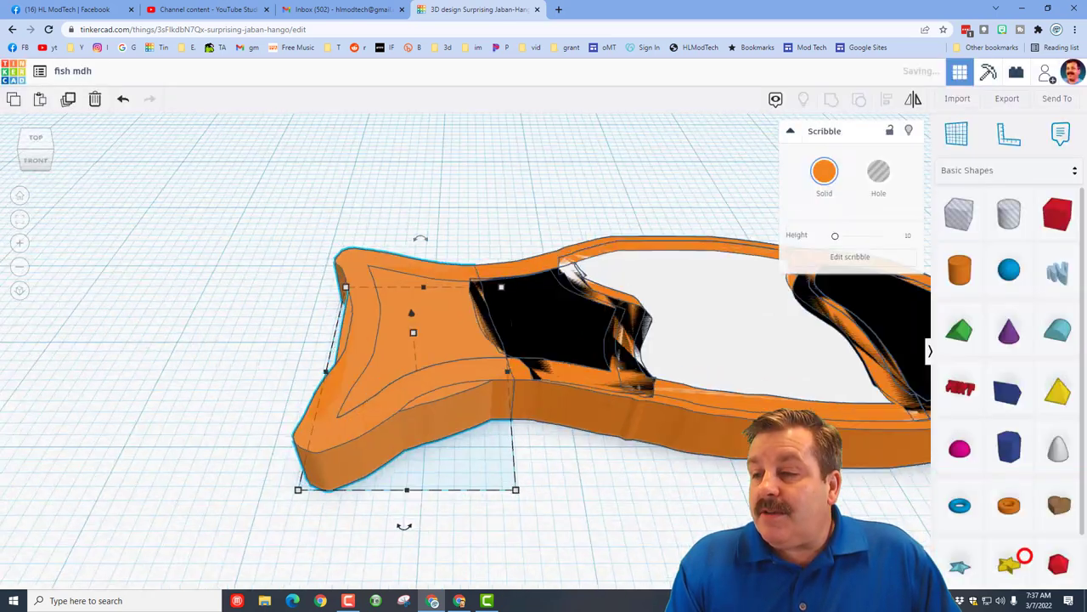
Make the tail piece white, shrink it to fit, and select all four fish parts
{"action": "left_click", "coordinate": [841, 171]}
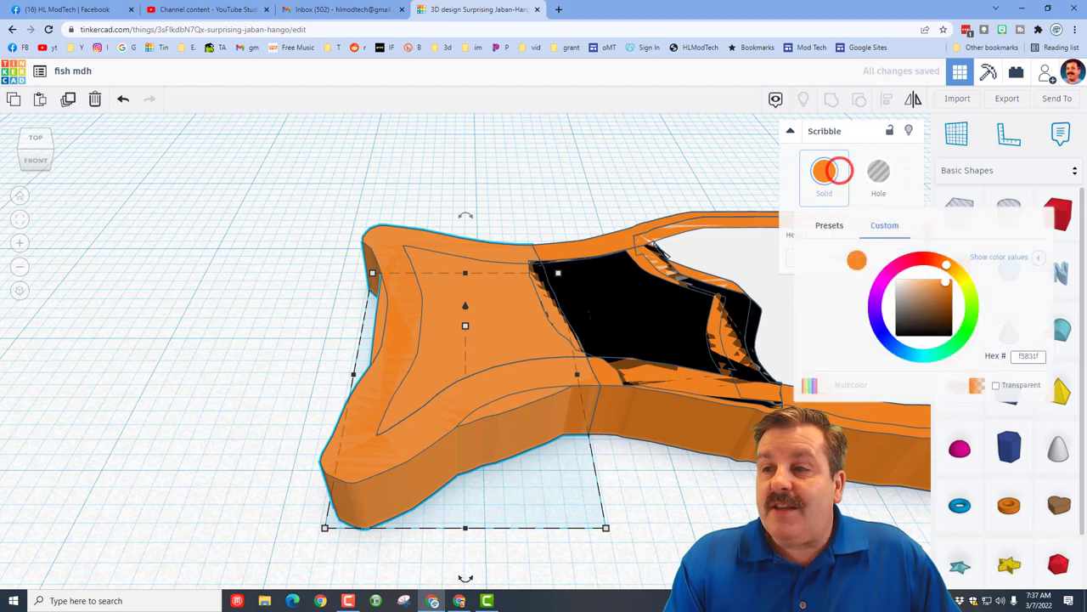
{"action": "left_click", "coordinate": [829, 225]}
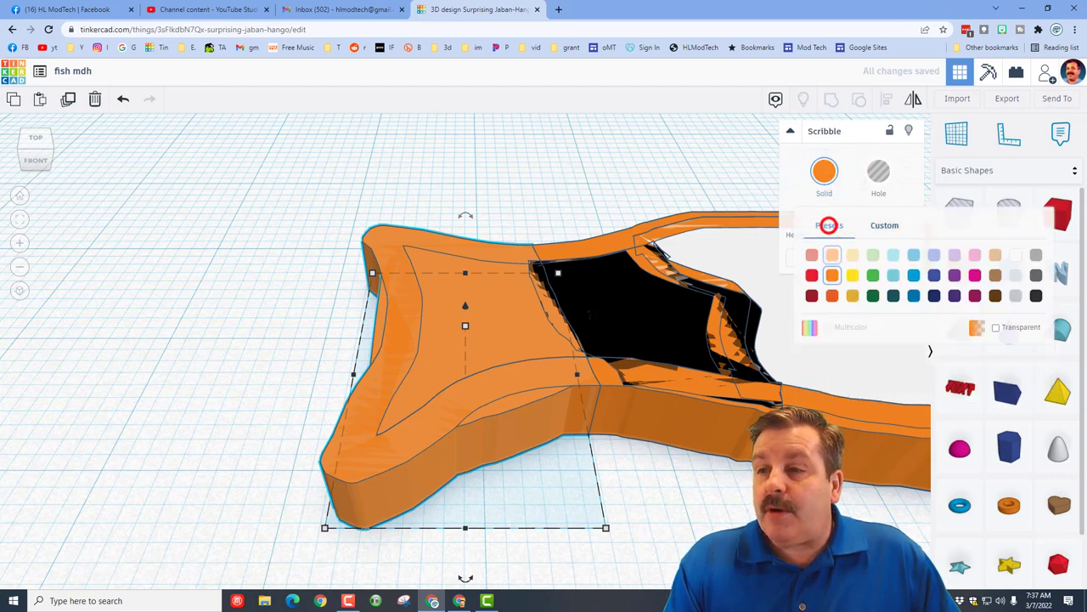
{"action": "left_click", "coordinate": [1020, 252]}
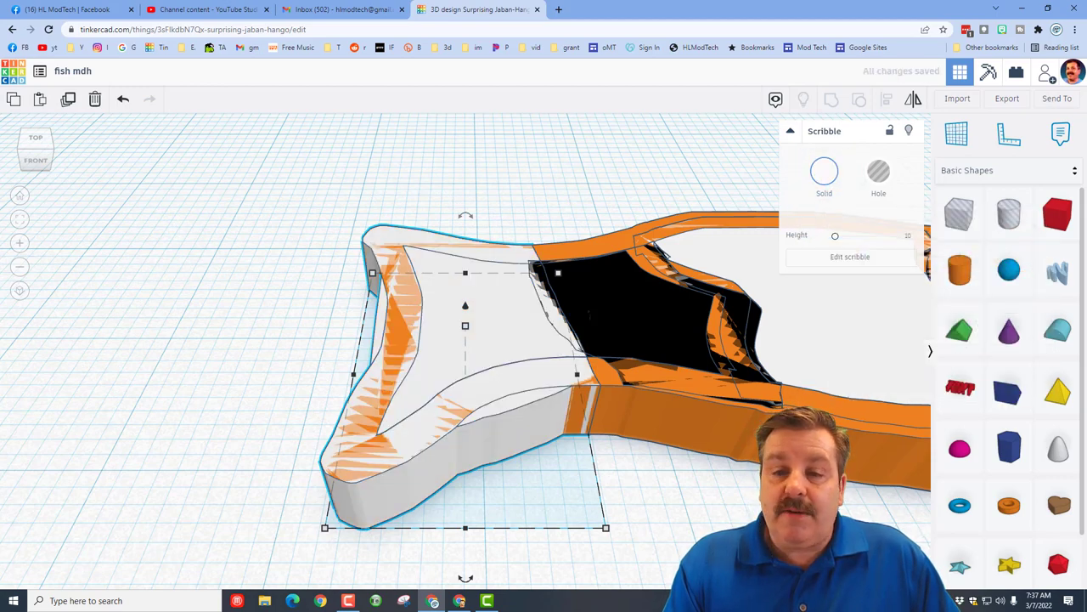
{"action": "left_click_drag", "start_coordinate": [354, 374], "coordinate": [382, 374]}
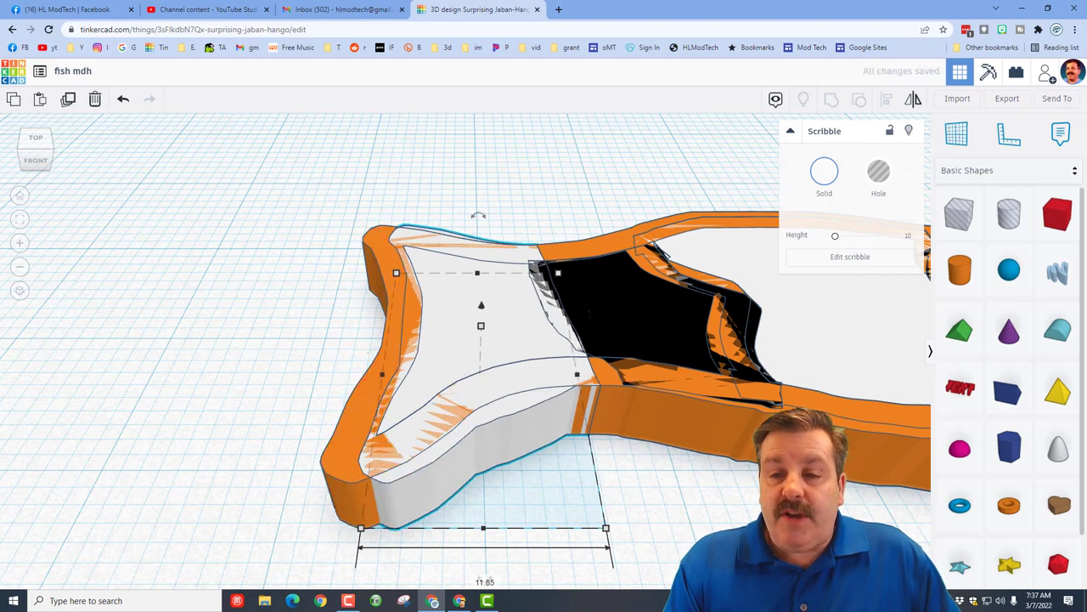
{"action": "left_click_drag", "start_coordinate": [483, 527], "coordinate": [483, 552]}
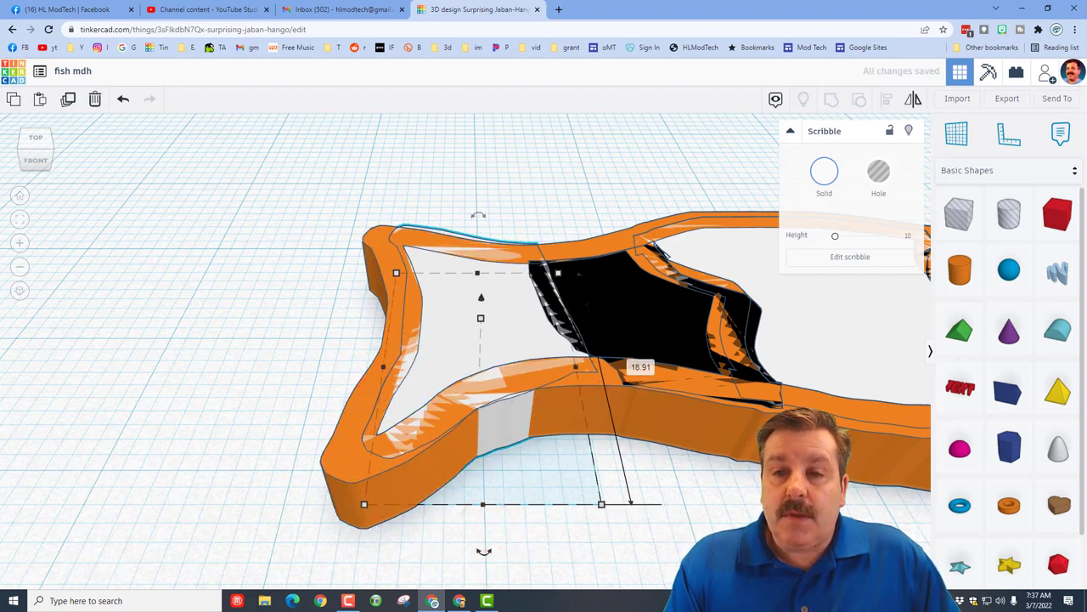
{"action": "scroll", "coordinate": [469, 331], "scroll_direction": "down", "scroll_amount": 6}
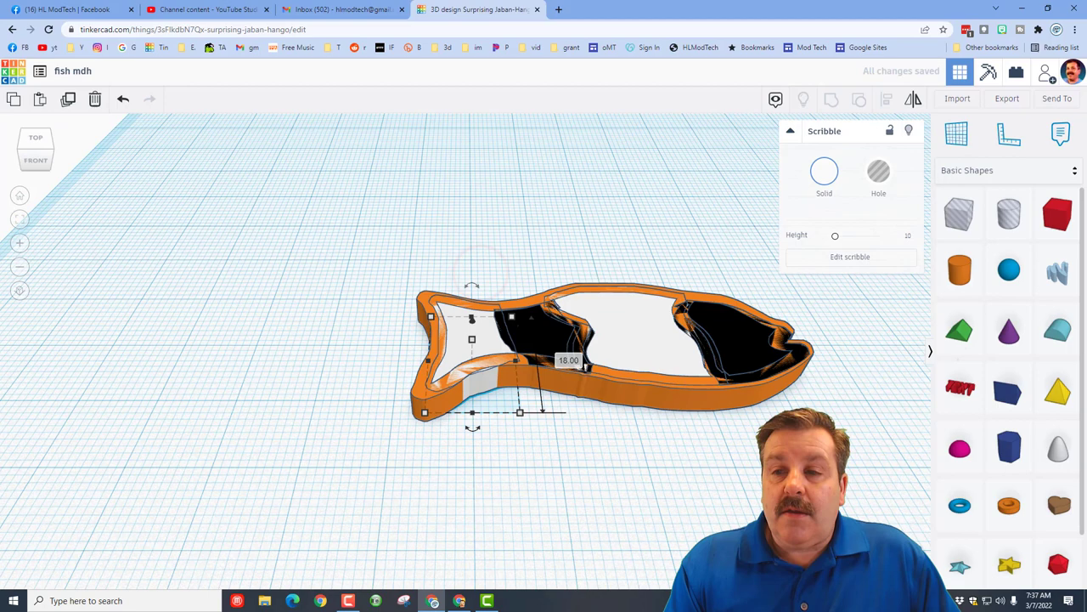
{"action": "left_click_drag", "start_coordinate": [357, 213], "coordinate": [722, 424]}
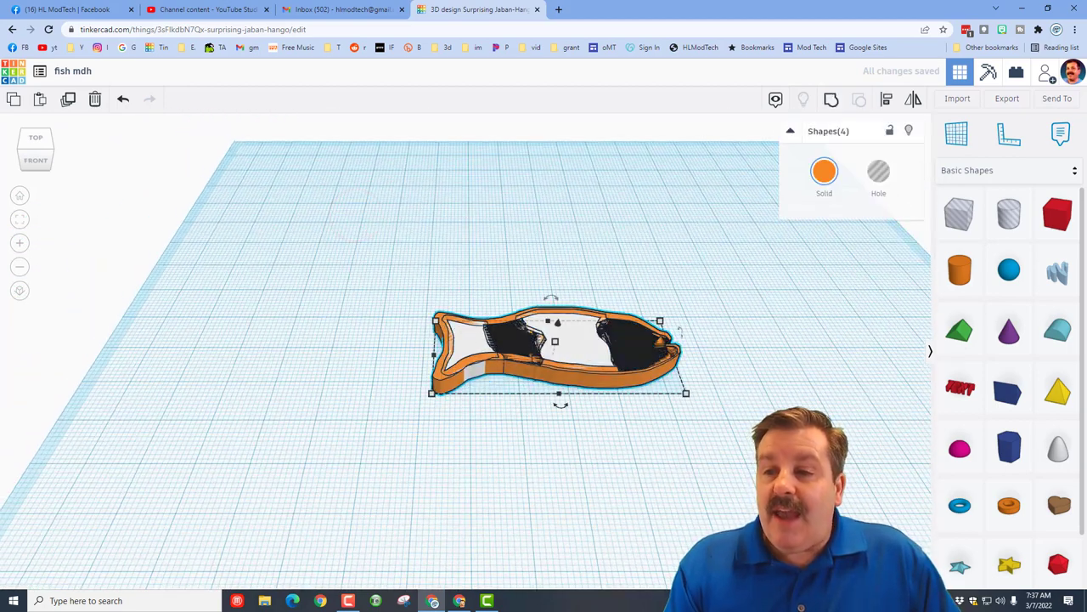
{"action": "left_click", "coordinate": [830, 98]}
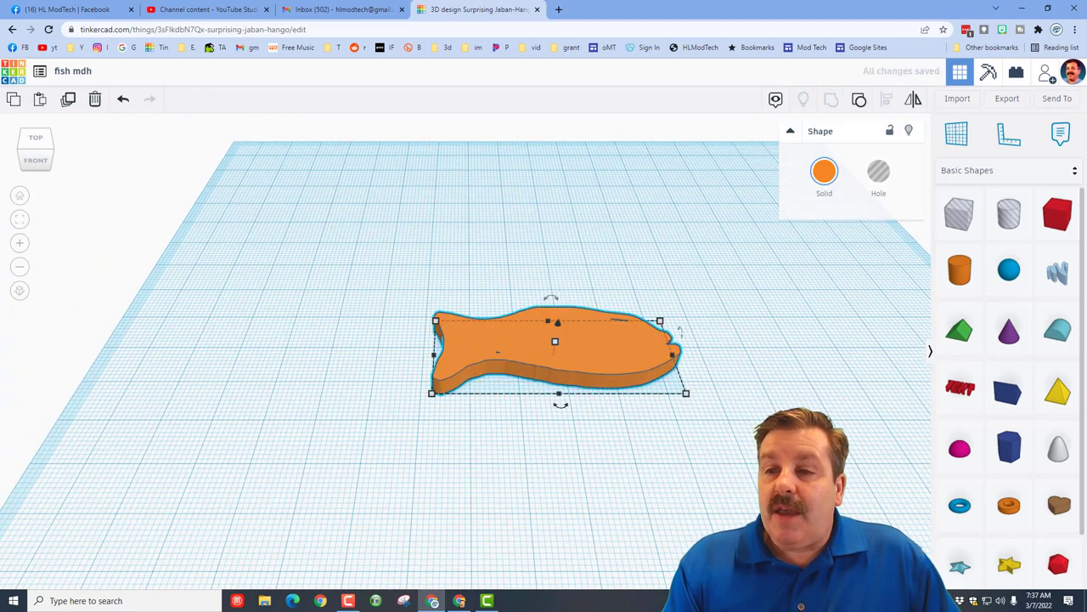
{"action": "left_click", "coordinate": [824, 171]}
{"action": "left_click", "coordinate": [829, 327]}
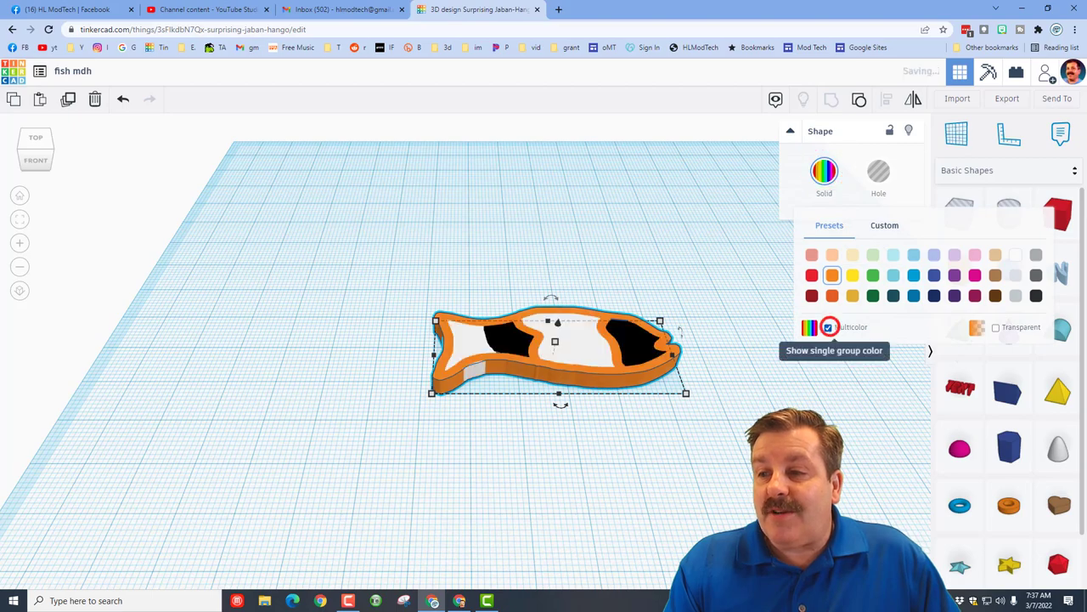
{"action": "right_click_drag", "start_coordinate": [543, 365], "coordinate": [523, 389]}
{"action": "right_click_drag", "start_coordinate": [685, 243], "coordinate": [692, 265]}
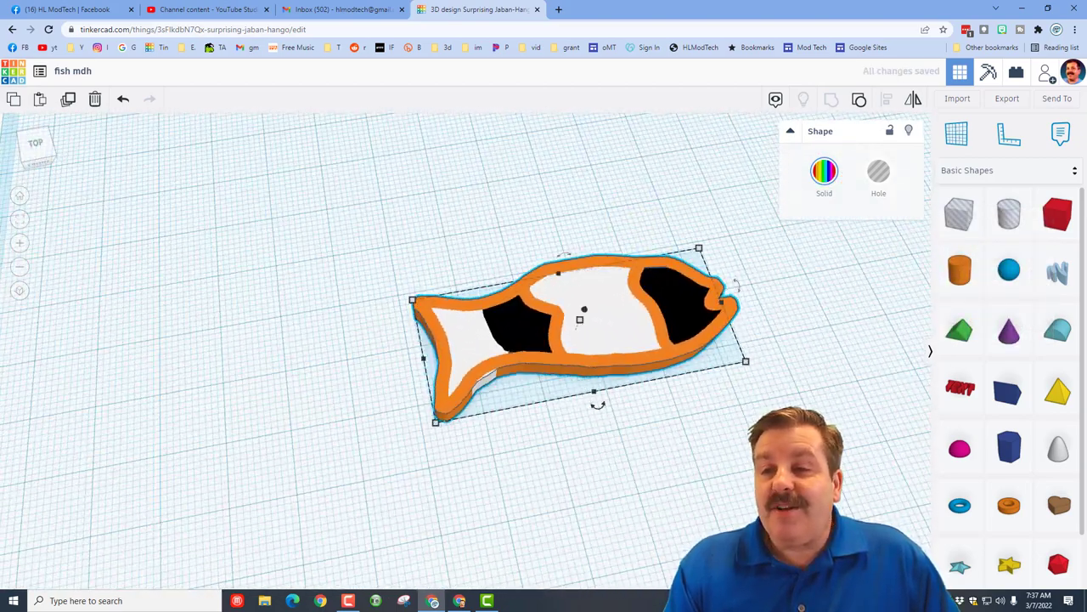
{"action": "left_click", "coordinate": [458, 331]}
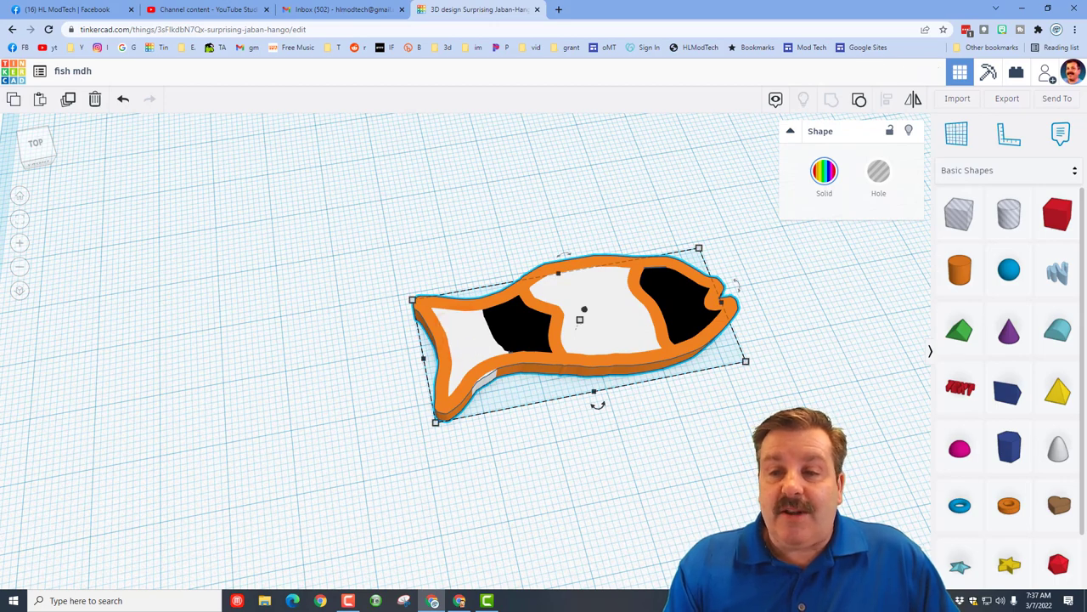
{"action": "double_click", "coordinate": [469, 345]}
{"action": "left_click", "coordinate": [474, 349]}
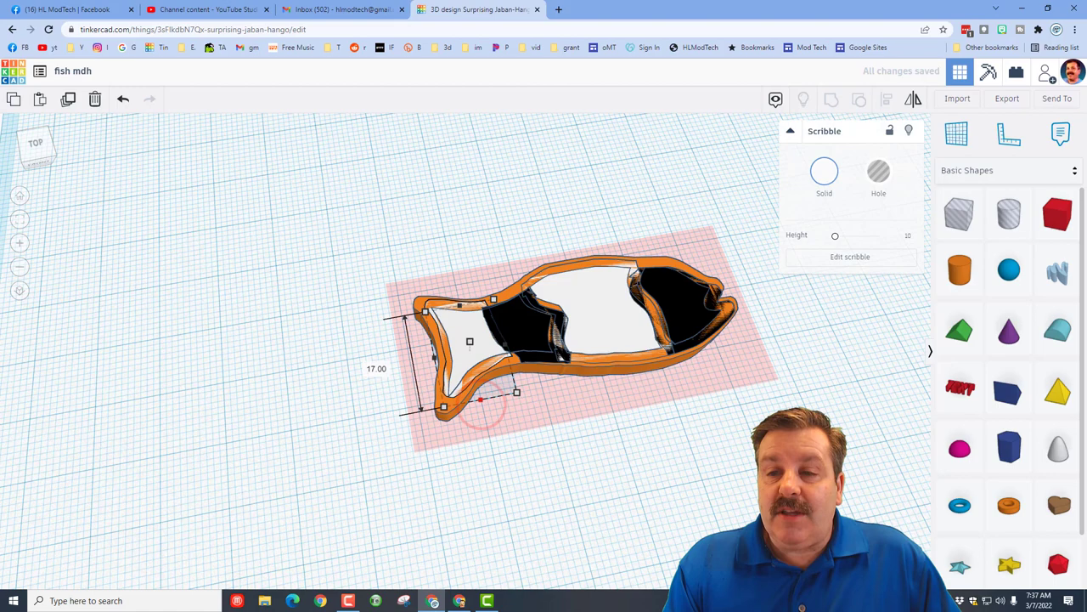
{"action": "left_click", "coordinate": [540, 407]}
{"action": "right_click_drag", "start_coordinate": [539, 408], "coordinate": [590, 430]}
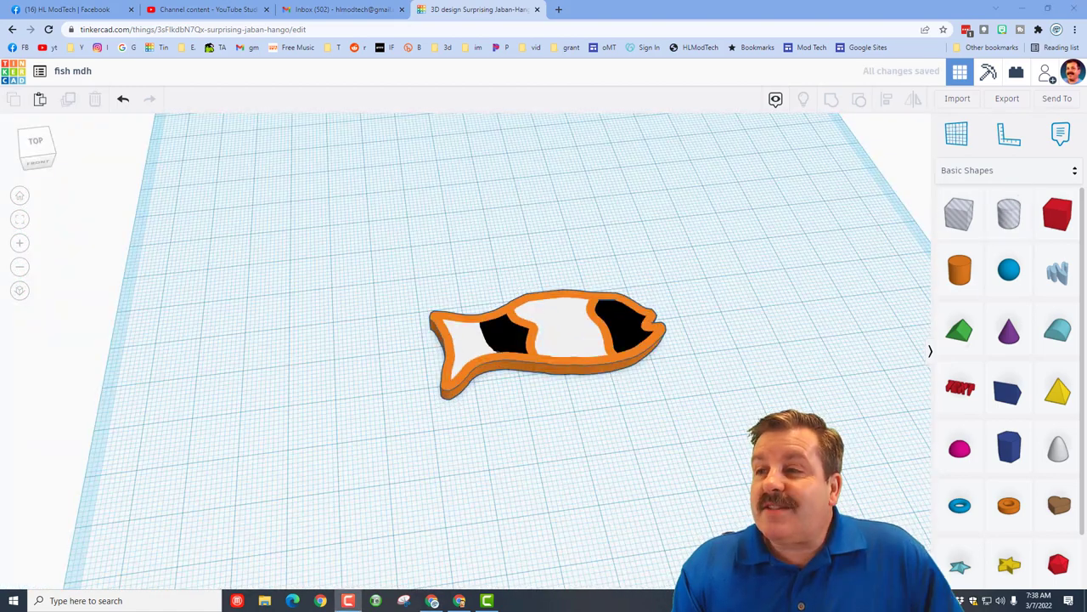
Place a shortened hole cylinder, about 6 mm wide, on the black head and group everything to cut the eye
{"action": "left_click_drag", "start_coordinate": [1008, 214], "coordinate": [637, 280]}
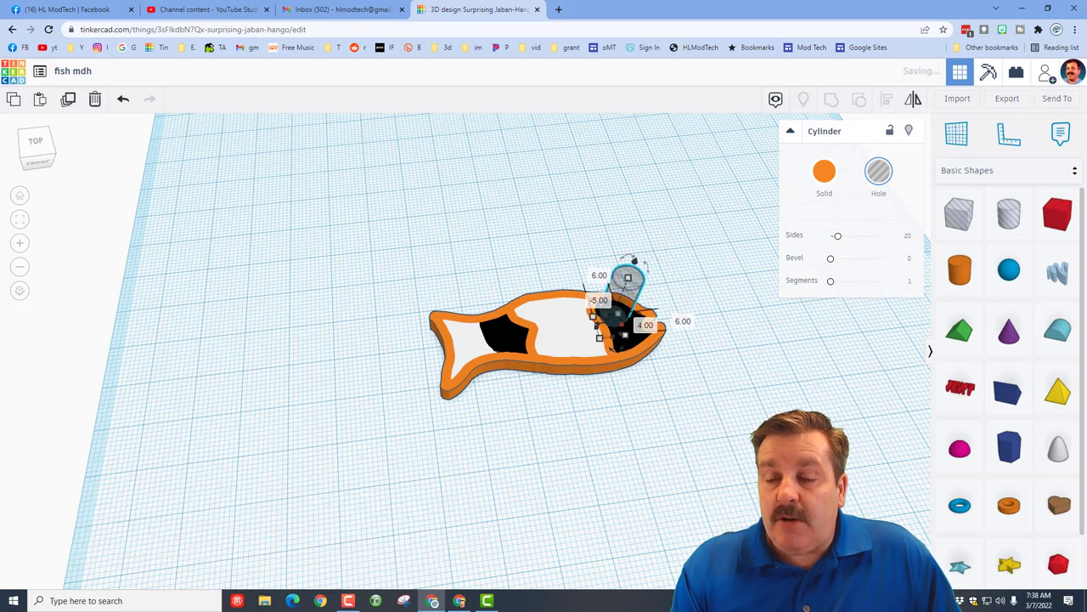
{"action": "scroll", "coordinate": [637, 281], "scroll_direction": "up", "scroll_amount": 2}
{"action": "left_click_drag", "start_coordinate": [683, 252], "coordinate": [665, 302]}
{"action": "key", "text": "ctrl+a"}
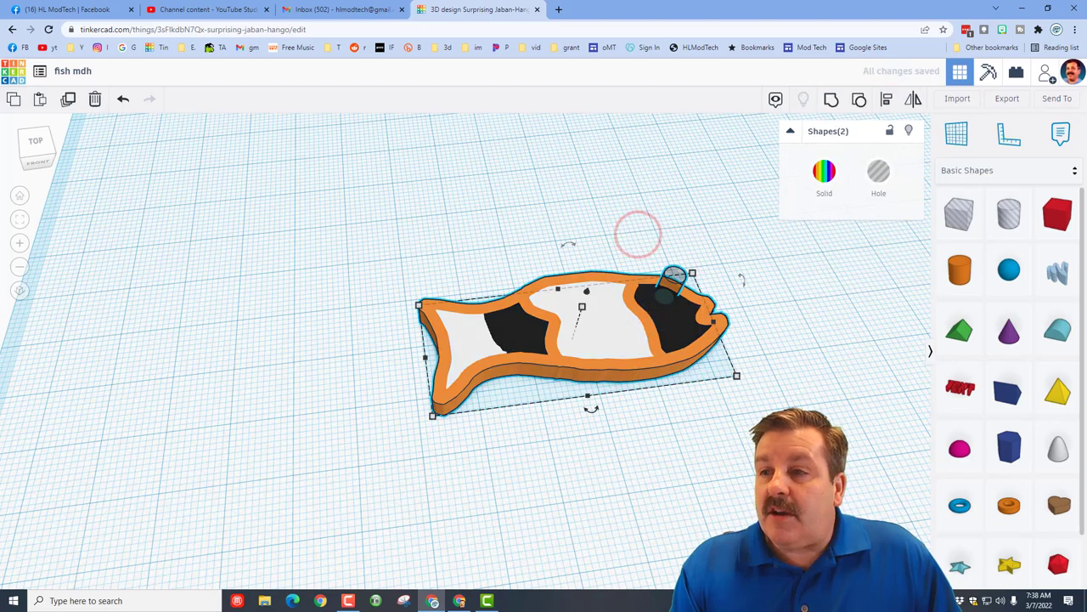
{"action": "left_click", "coordinate": [830, 102]}
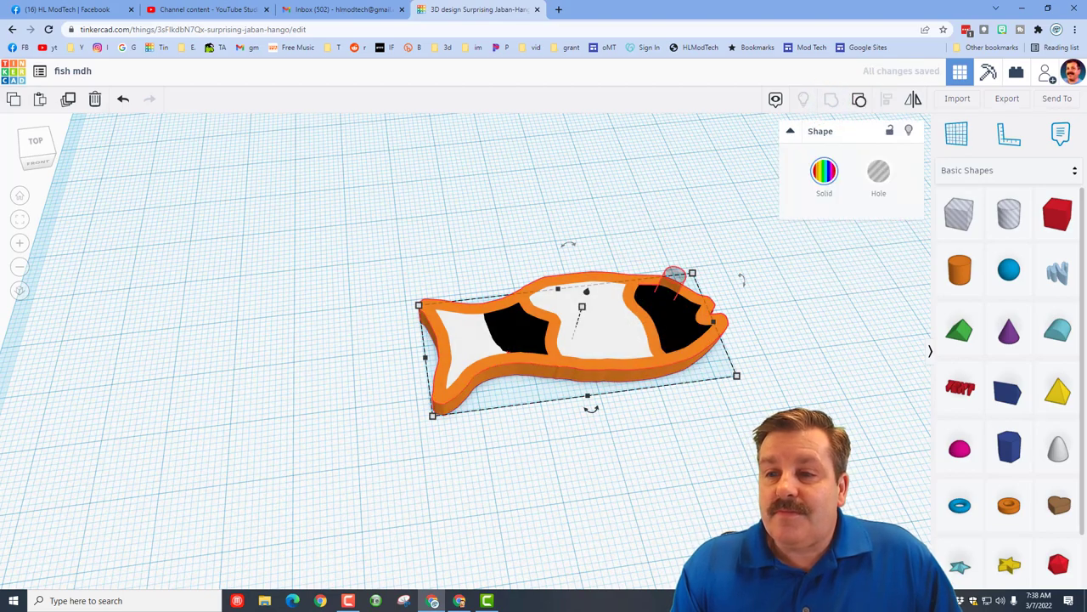
{"action": "right_click_drag", "start_coordinate": [789, 310], "coordinate": [656, 259]}
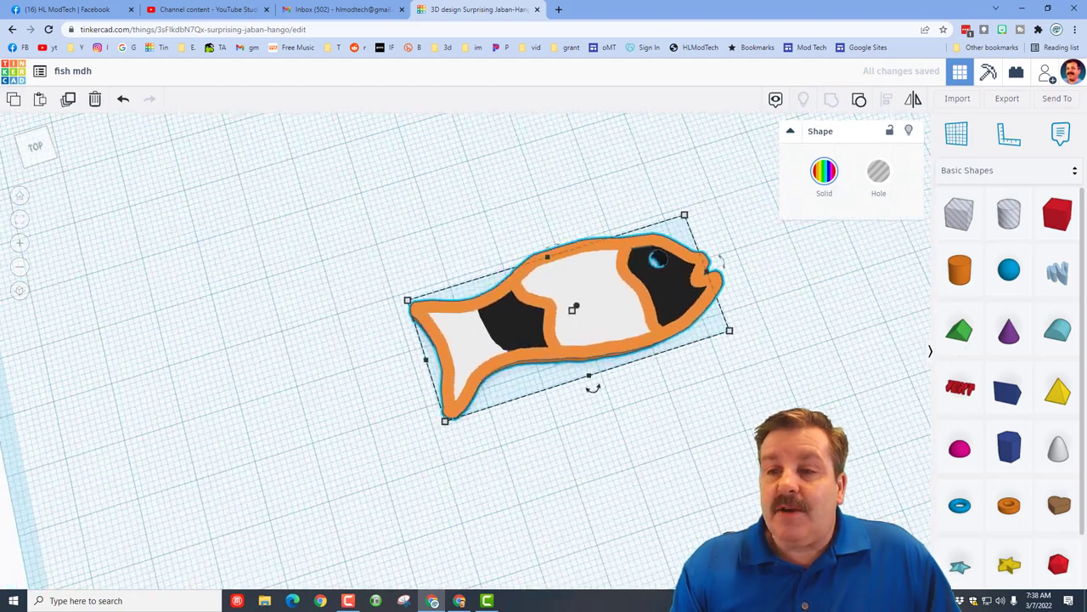
Rotate the clownfish 90° to stand upright and raise it to 9.00 mm above the workplane
{"action": "right_click_drag", "start_coordinate": [618, 292], "coordinate": [633, 321]}
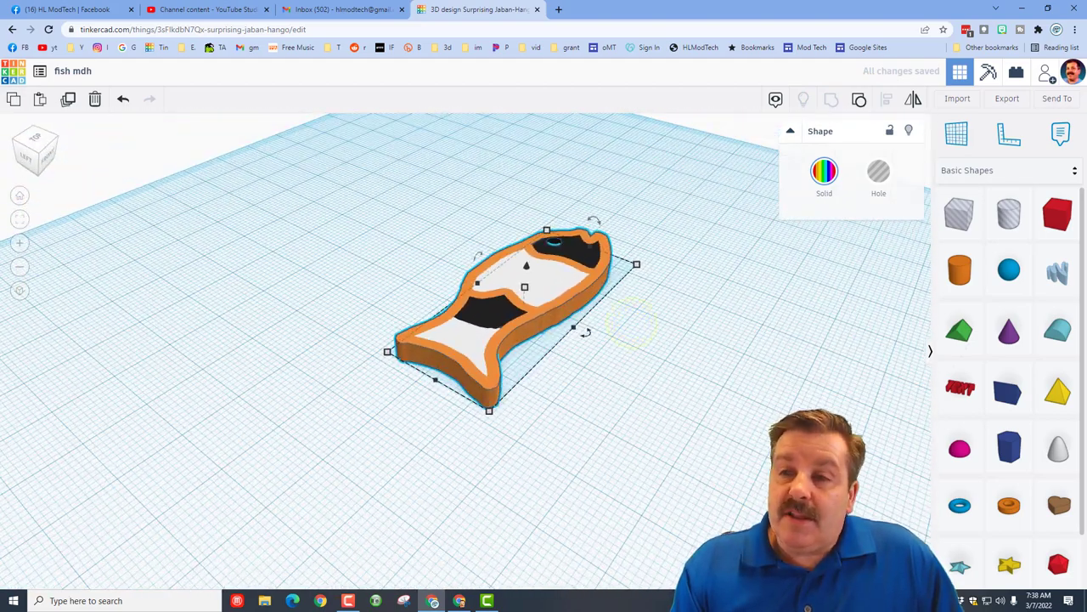
{"action": "left_click_drag", "start_coordinate": [595, 219], "coordinate": [643, 299]}
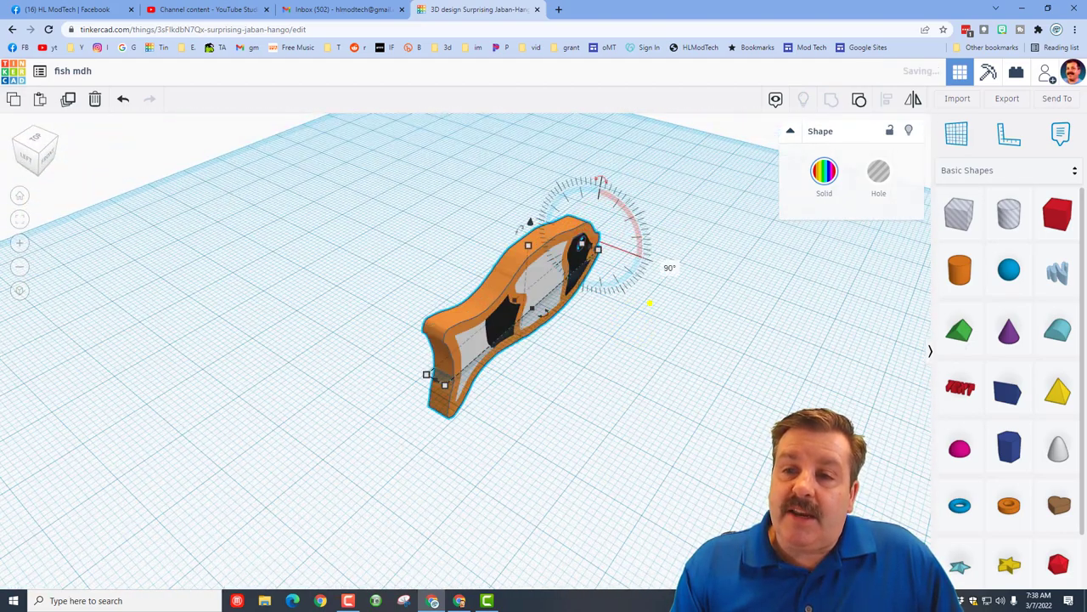
{"action": "right_click_drag", "start_coordinate": [643, 298], "coordinate": [565, 297]}
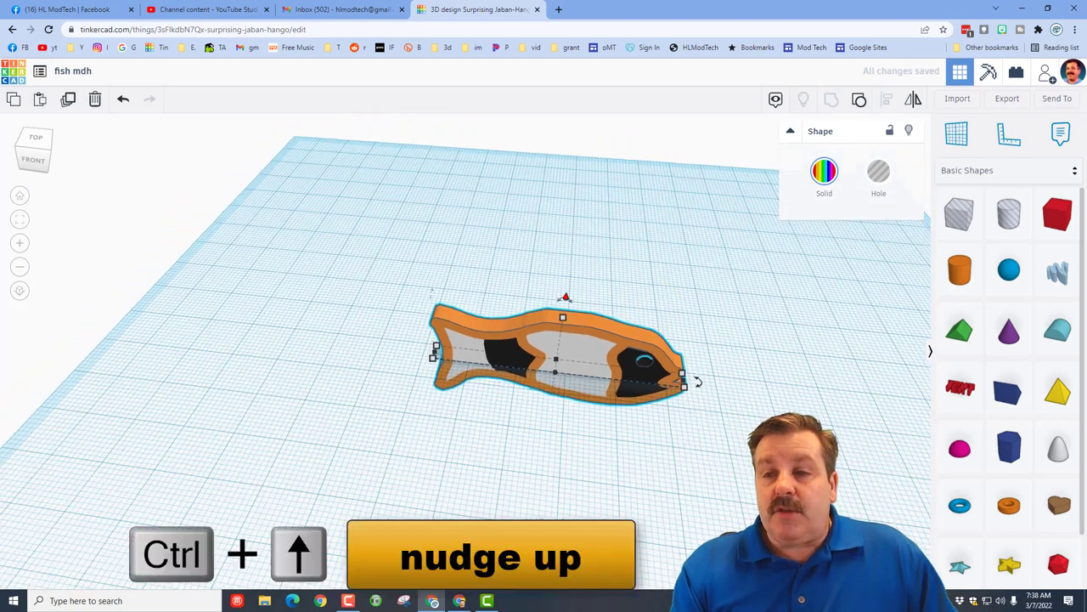
{"action": "key", "text": "ctrl+Up"}
{"action": "key", "text": "ctrl+Up"}
{"action": "key", "text": "ctrl+Up"}
{"action": "key", "text": "ctrl+Up"}
{"action": "key", "text": "ctrl+Up"}
{"action": "key", "text": "ctrl+Up"}
{"action": "key", "text": "ctrl+Up"}
{"action": "key", "text": "ctrl+Up"}
{"action": "key", "text": "ctrl+Up"}
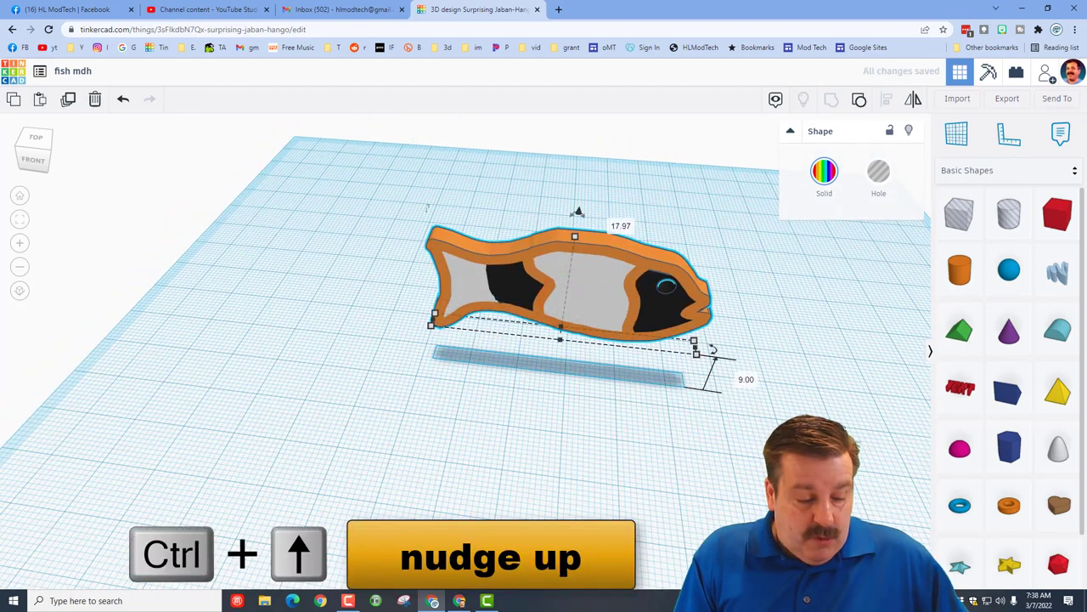
{"action": "key", "text": "ctrl+Up"}
{"action": "key", "text": "ctrl+Up"}
{"action": "key", "text": "ctrl+Up"}
{"action": "key", "text": "ctrl+Up"}
{"action": "key", "text": "ctrl+Up"}
{"action": "key", "text": "ctrl+Up"}
{"action": "key", "text": "ctrl+Up"}
{"action": "key", "text": "ctrl+Up"}
{"action": "key", "text": "ctrl+Up"}
{"action": "key", "text": "ctrl+Up"}
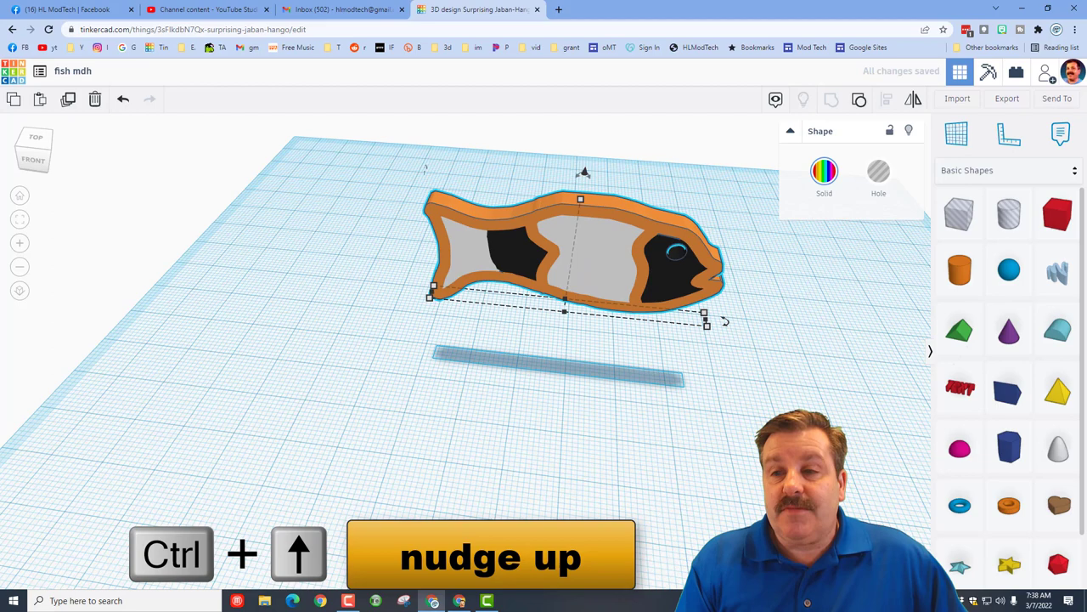
Add the purple Angler fish from Creatures & Characters beside the clownfish, turned about 22.5°
{"action": "left_click", "coordinate": [970, 170]}
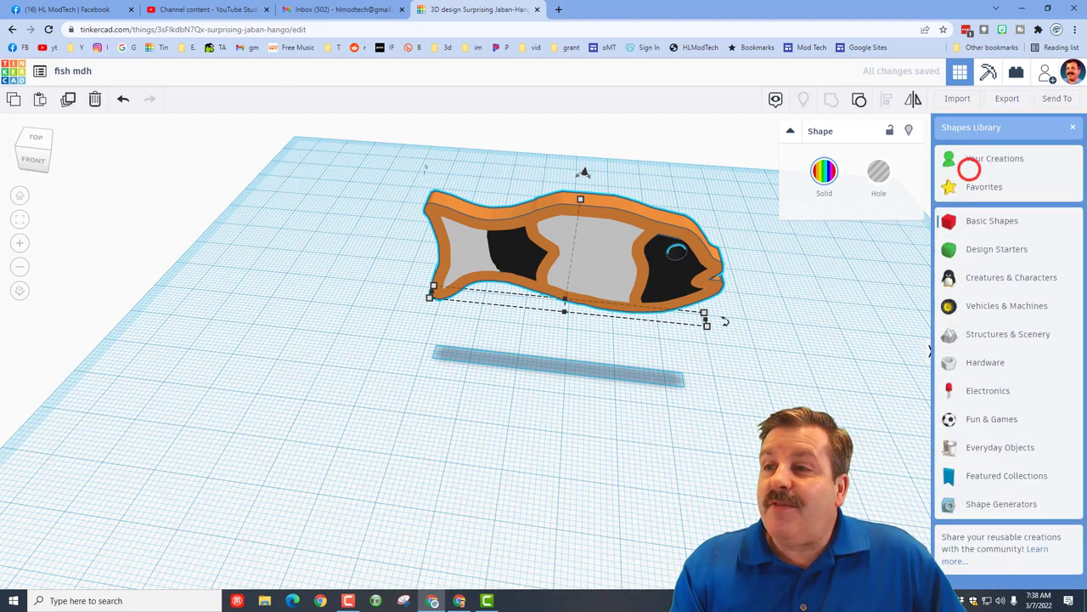
{"action": "left_click", "coordinate": [984, 277]}
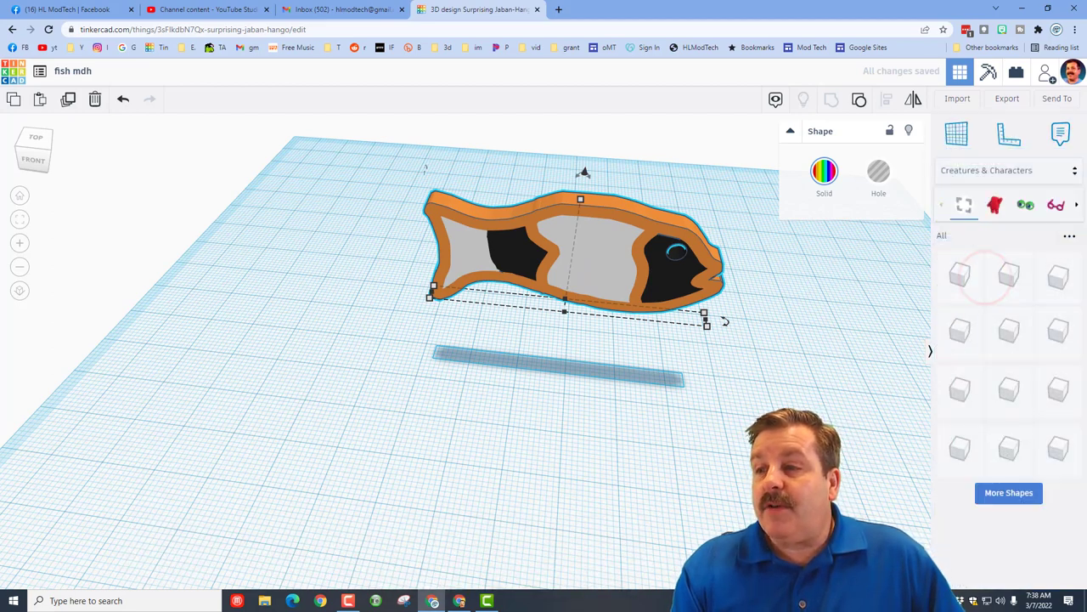
{"action": "left_click", "coordinate": [1019, 488]}
{"action": "scroll", "coordinate": [1019, 485], "scroll_direction": "down", "scroll_amount": 3}
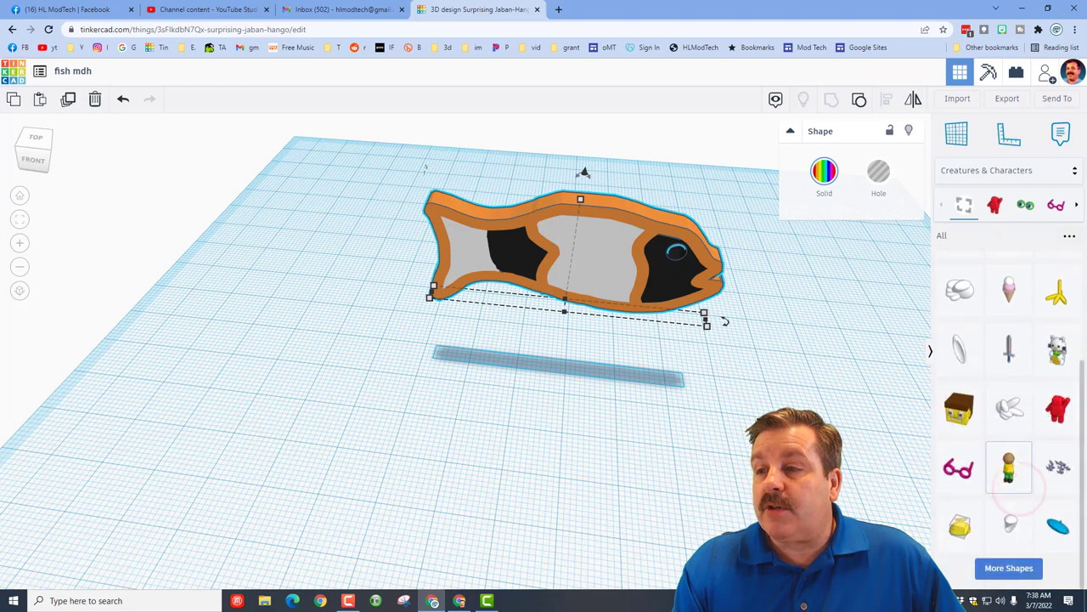
{"action": "left_click", "coordinate": [1013, 568]}
{"action": "scroll", "coordinate": [1013, 553], "scroll_direction": "down", "scroll_amount": 4}
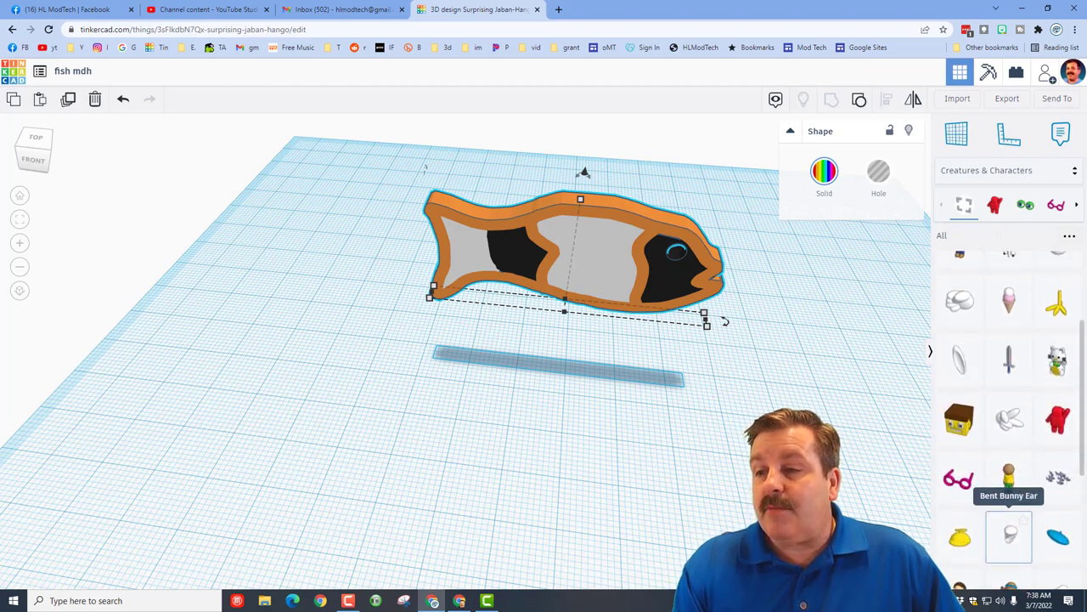
{"action": "scroll", "coordinate": [1011, 505], "scroll_direction": "up", "scroll_amount": 1}
{"action": "left_click_drag", "start_coordinate": [959, 466], "coordinate": [400, 365]}
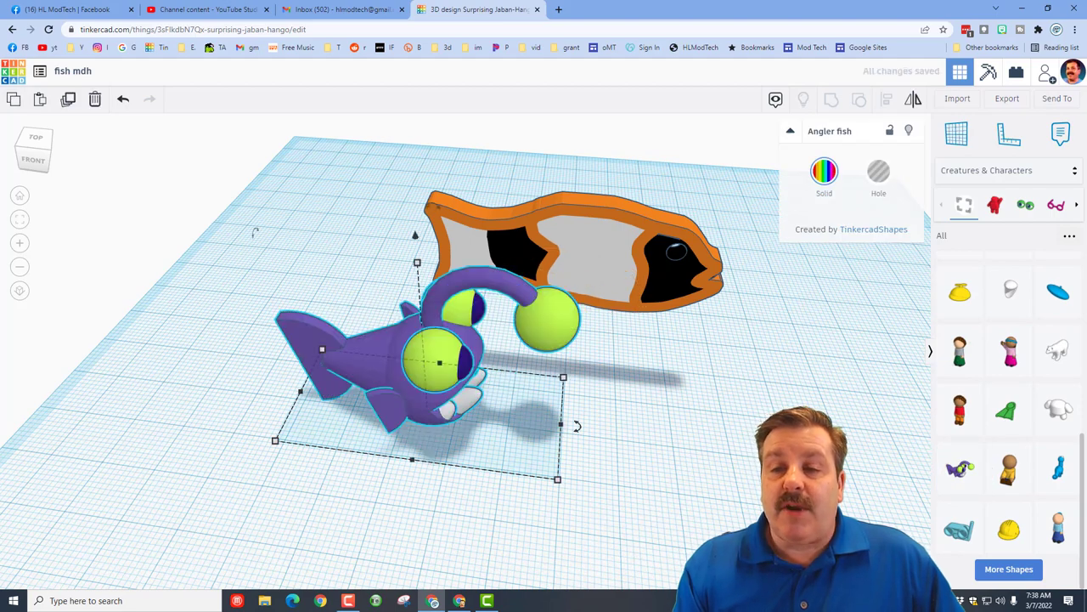
{"action": "left_click_drag", "start_coordinate": [577, 426], "coordinate": [575, 427]}
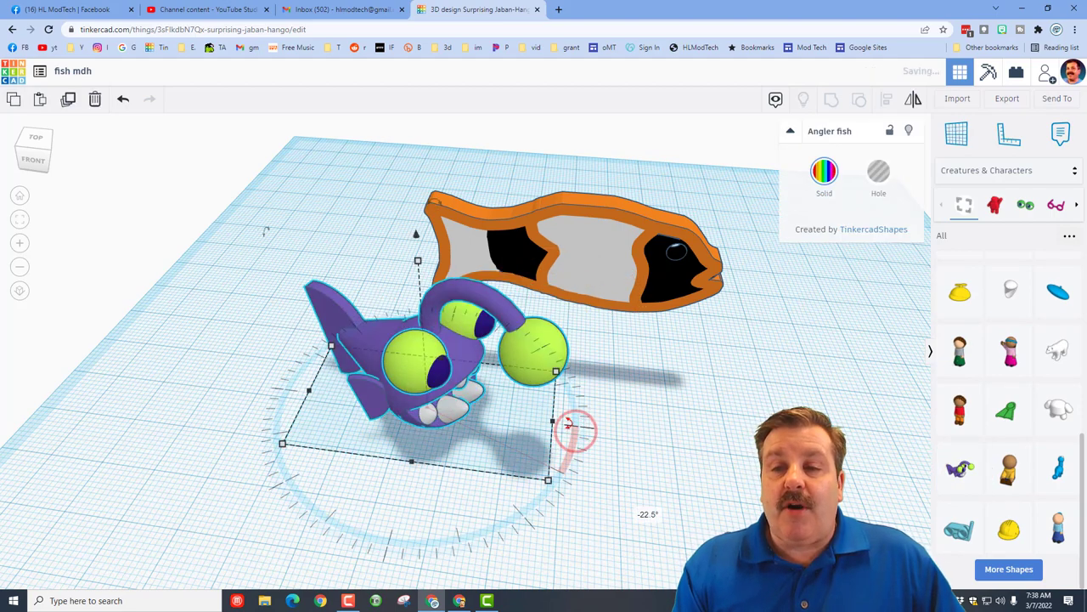
{"action": "scroll", "coordinate": [707, 439], "scroll_direction": "down", "scroll_amount": 2}
{"action": "right_click_drag", "start_coordinate": [706, 439], "coordinate": [707, 476]}
Generate a new share link for the design and copy it
{"action": "left_click", "coordinate": [1047, 73]}
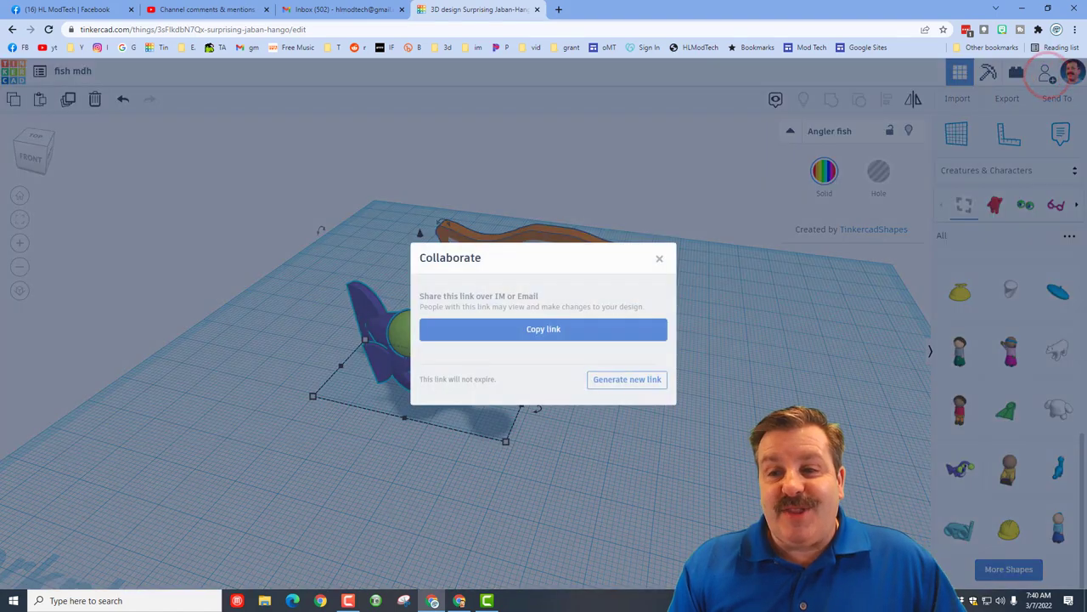
{"action": "left_click", "coordinate": [635, 378]}
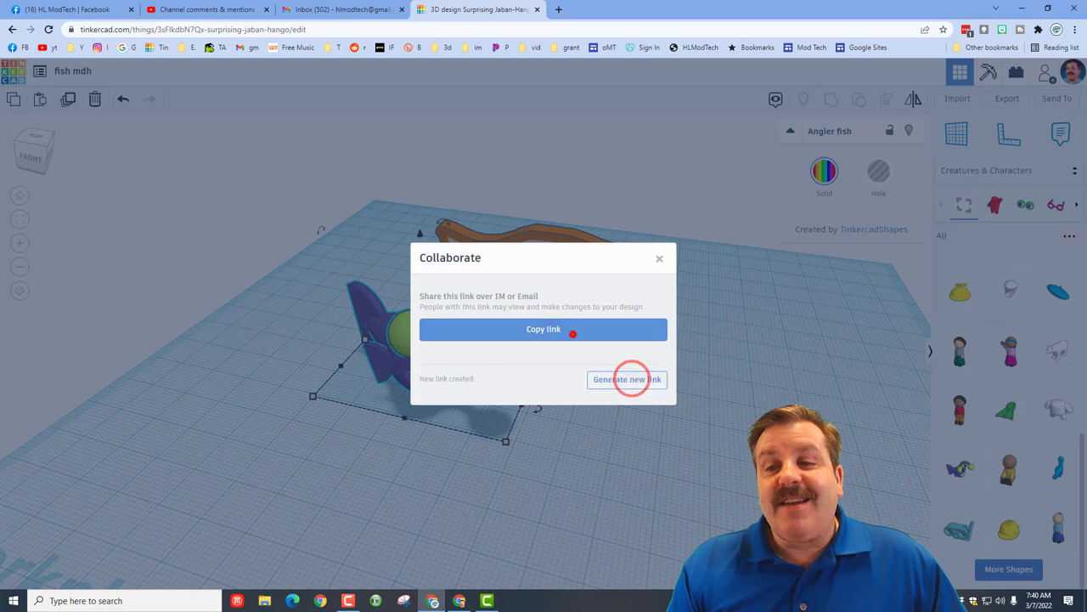
{"action": "left_click", "coordinate": [573, 334]}
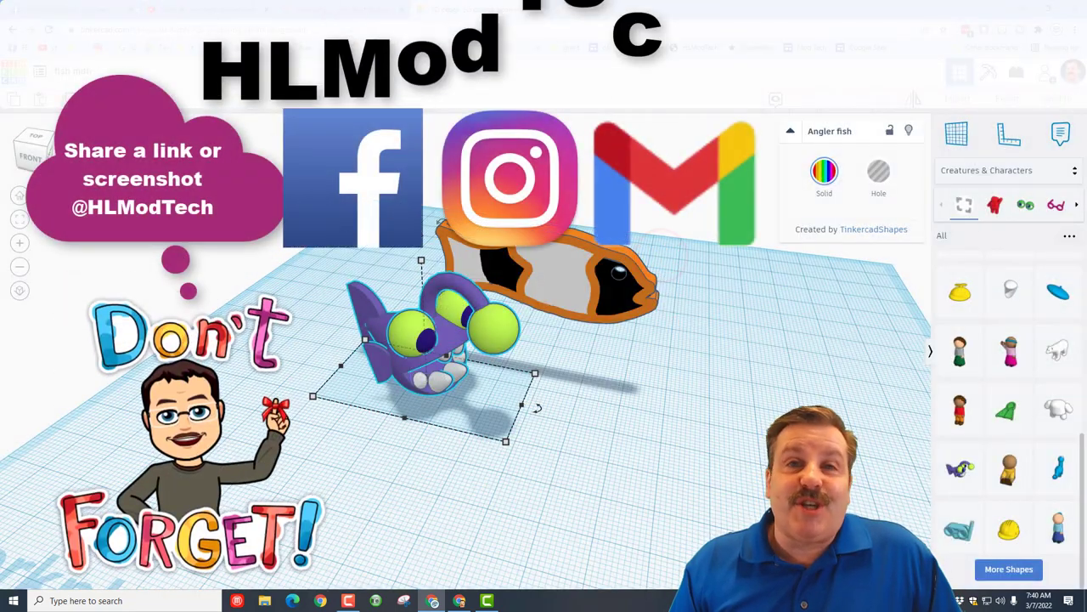